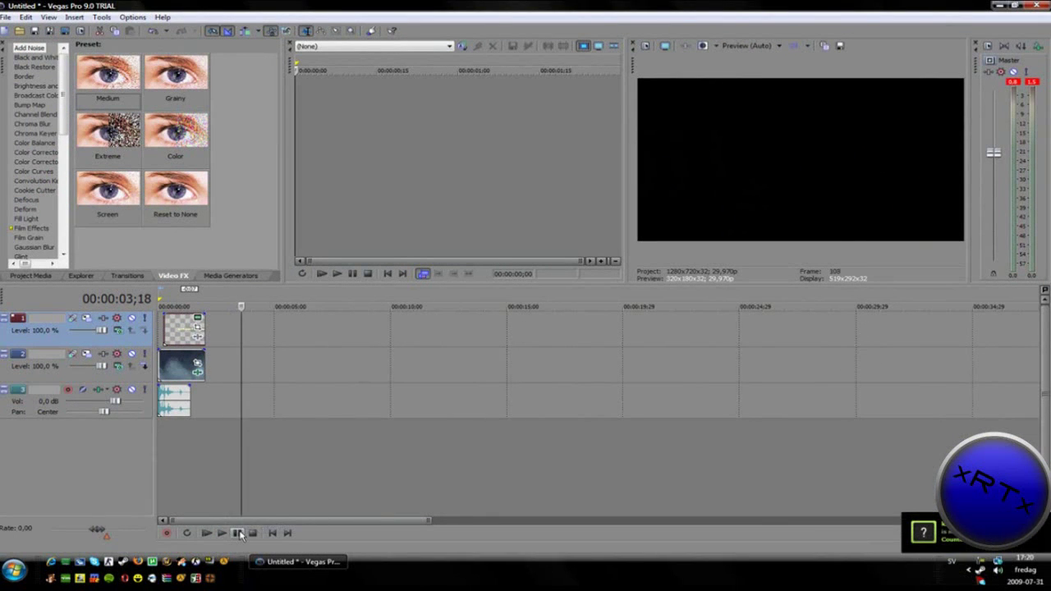
Preview the finished intro from near the title frame, then stop playback
click(178, 370)
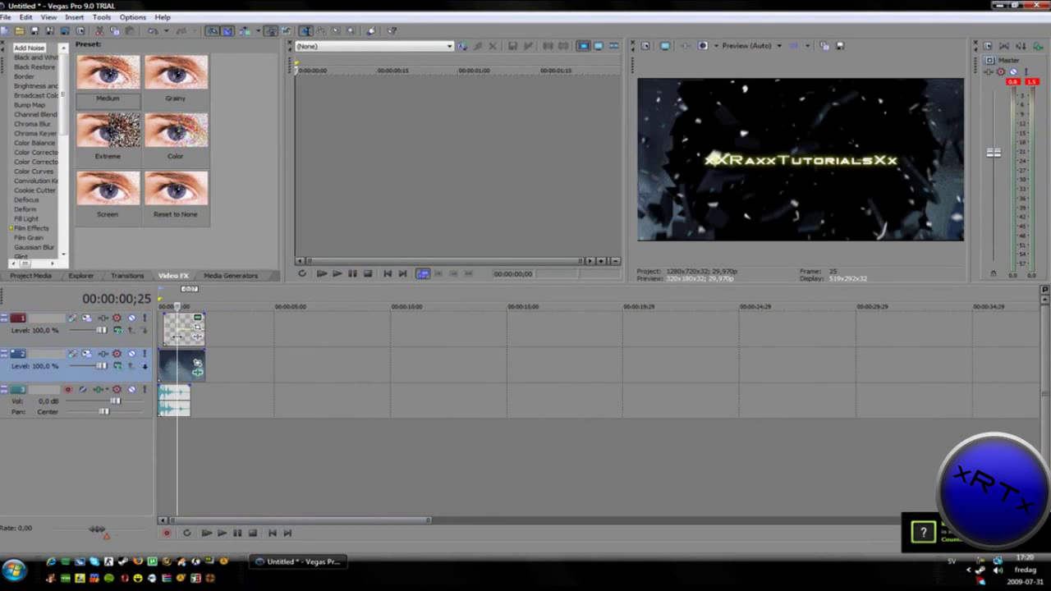
key(space)
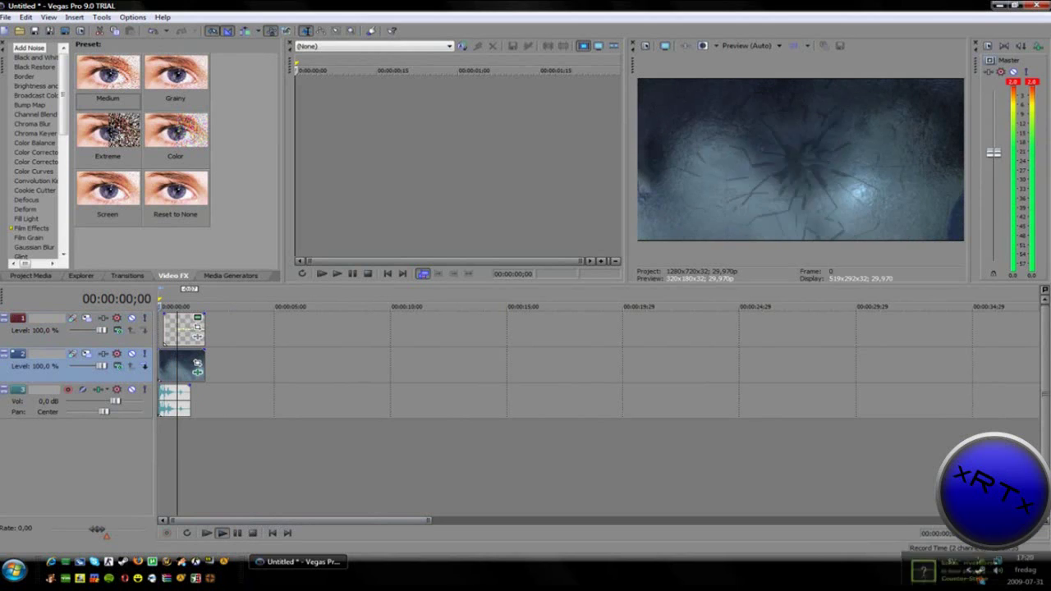
key(Return)
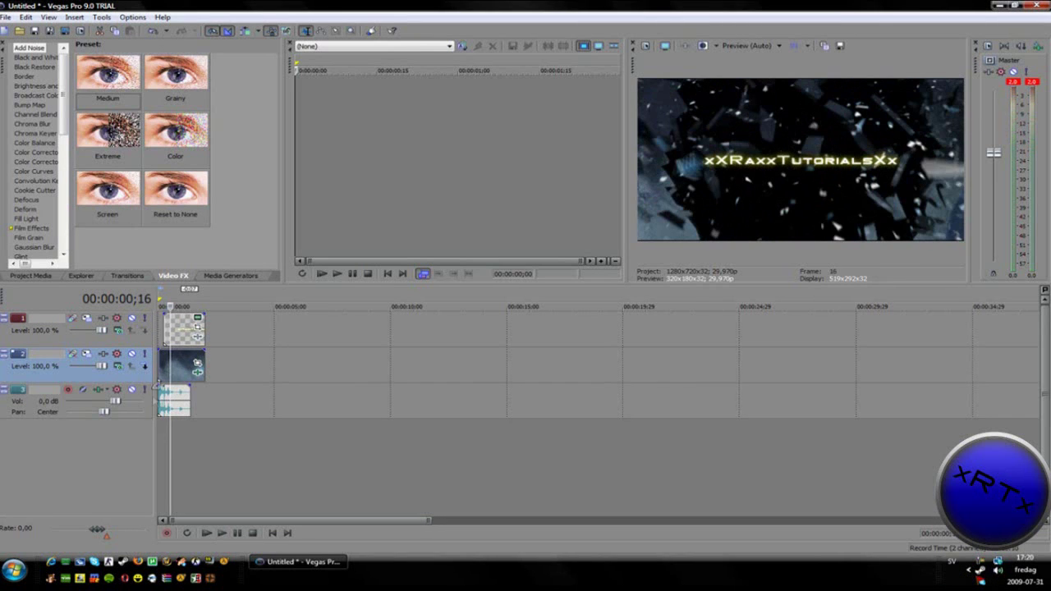
Discard the old project unsaved and start a new 1280×720 project with these settings as default
click(4, 22)
click(85, 69)
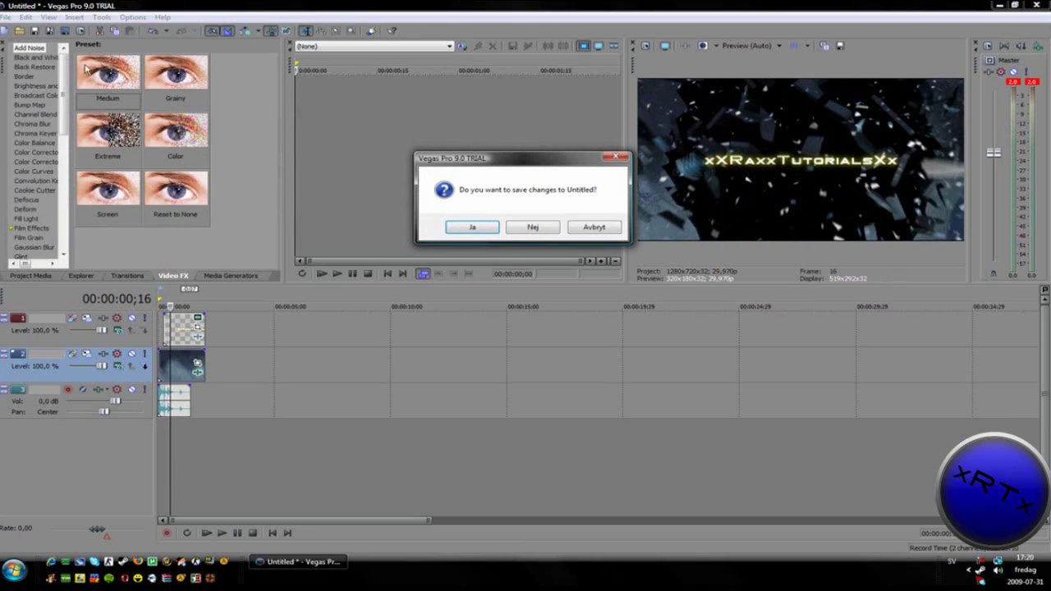
click(532, 225)
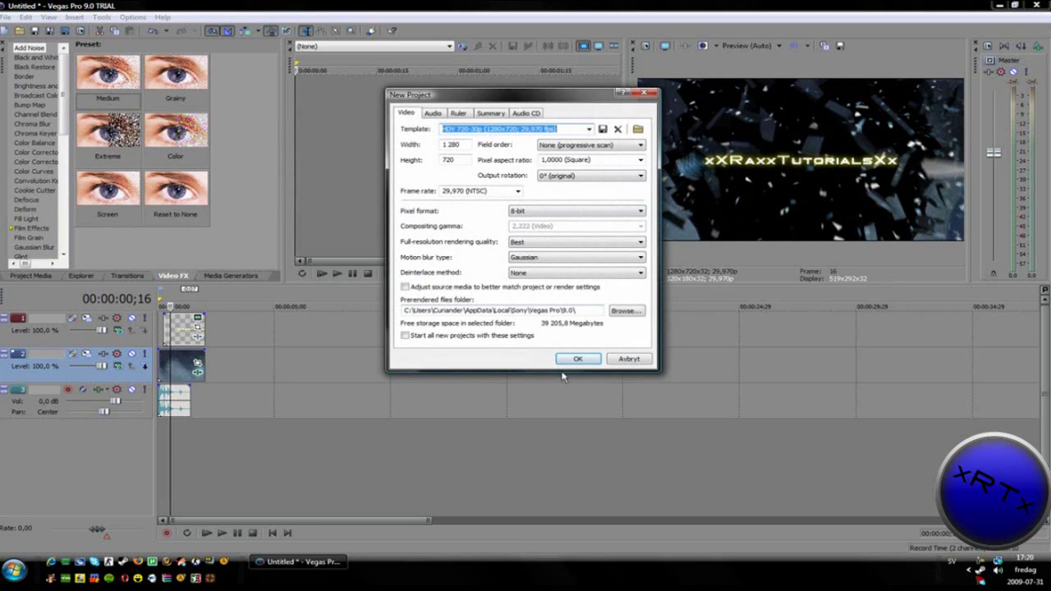
click(491, 336)
click(575, 359)
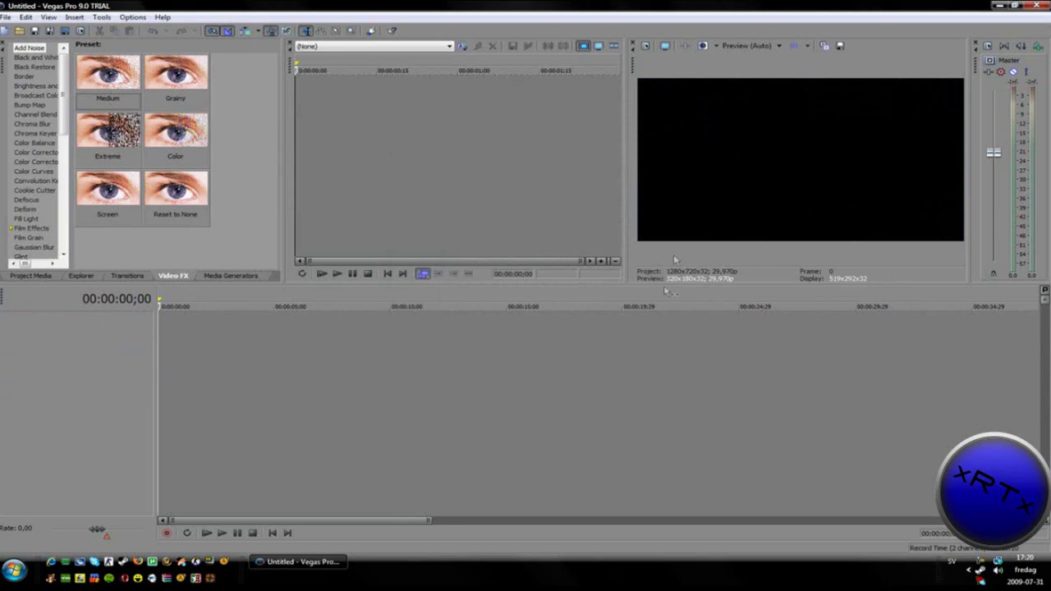
Open the user's Hämtade filer downloads folder in Windows Explorer beside Vegas
key(super)
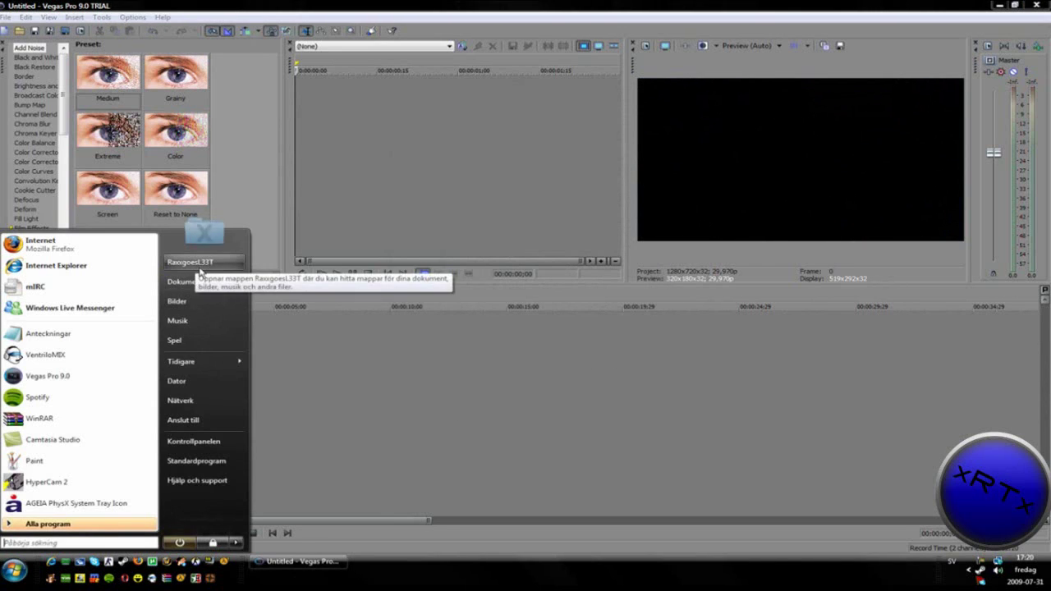
key(super)
key(super)
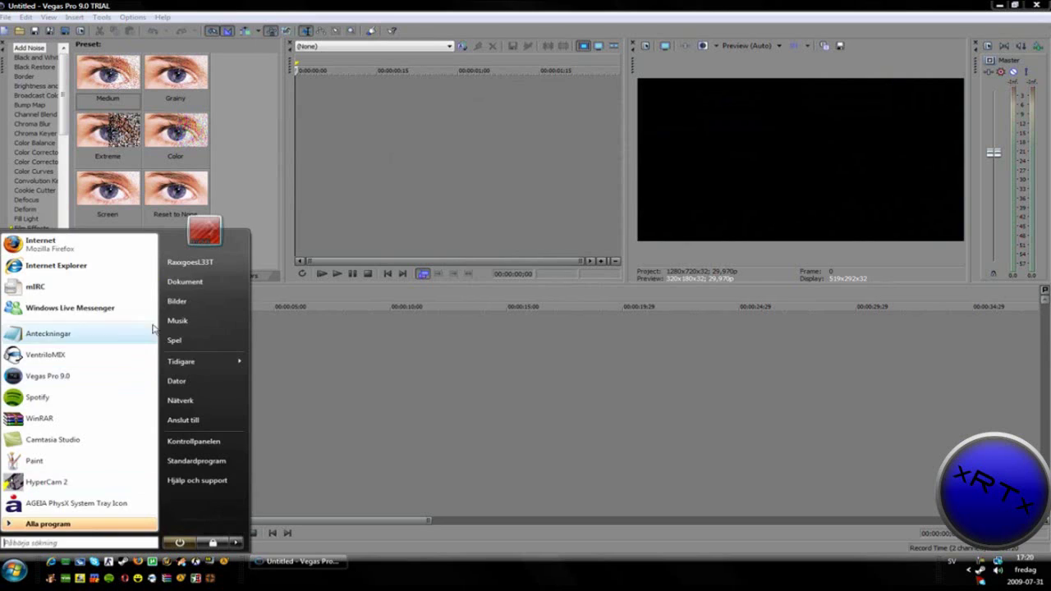
click(216, 260)
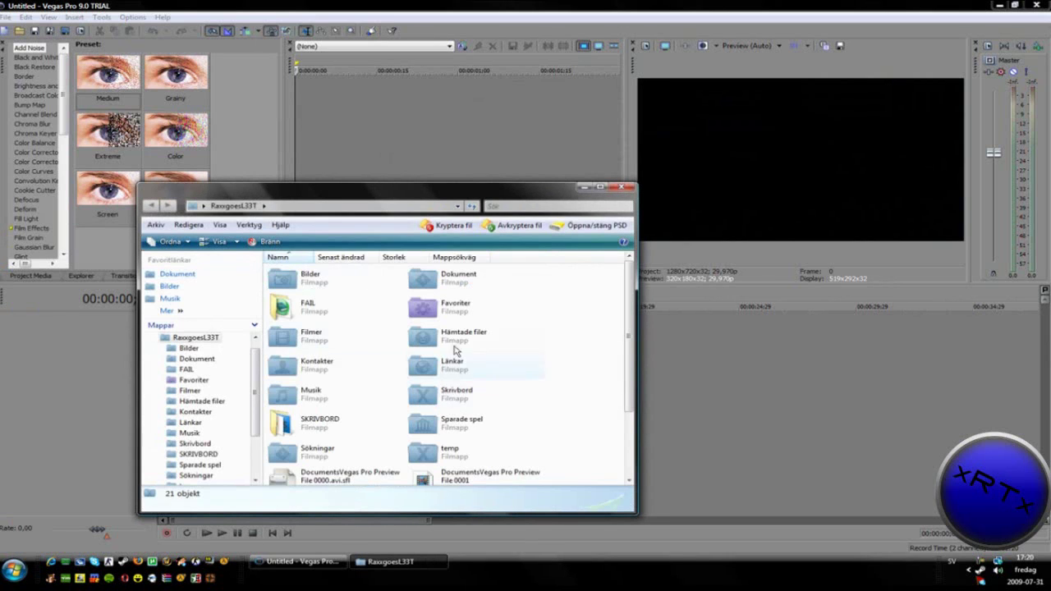
double_click(459, 332)
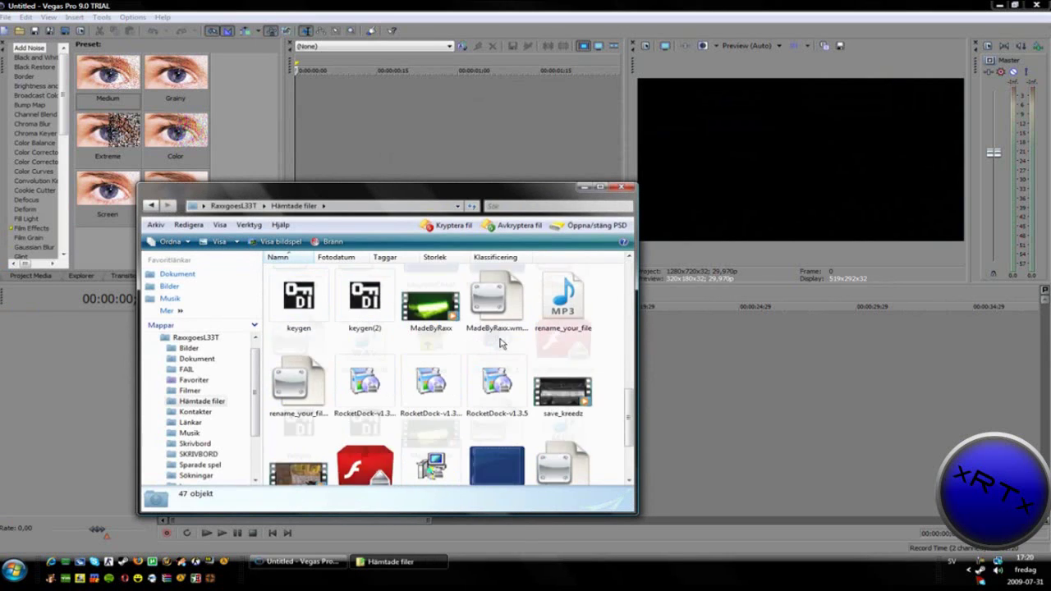
click(699, 354)
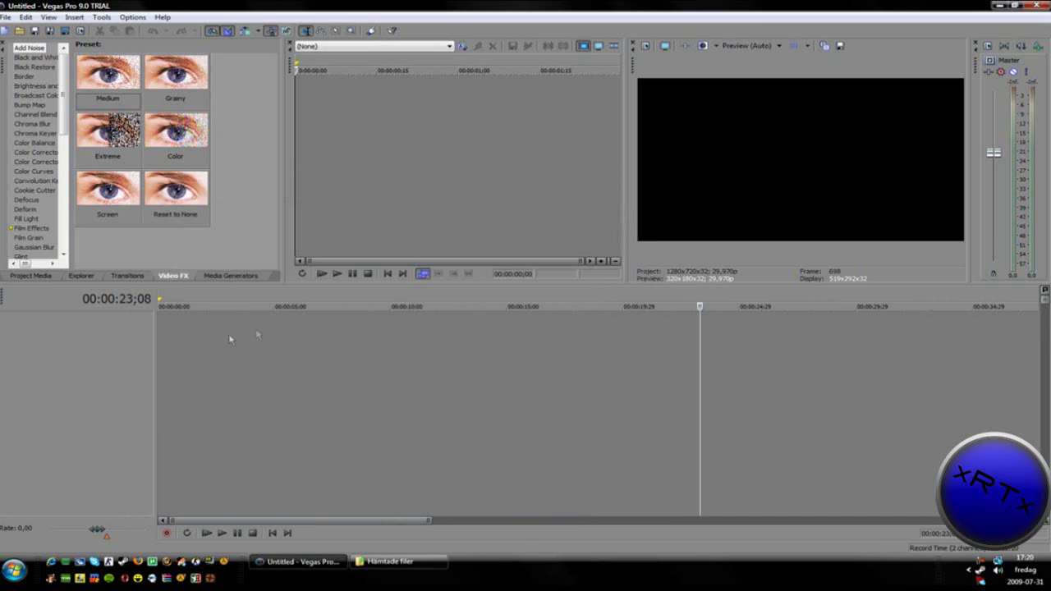
Insert two video tracks and one audio track into the empty project
right_click(125, 333)
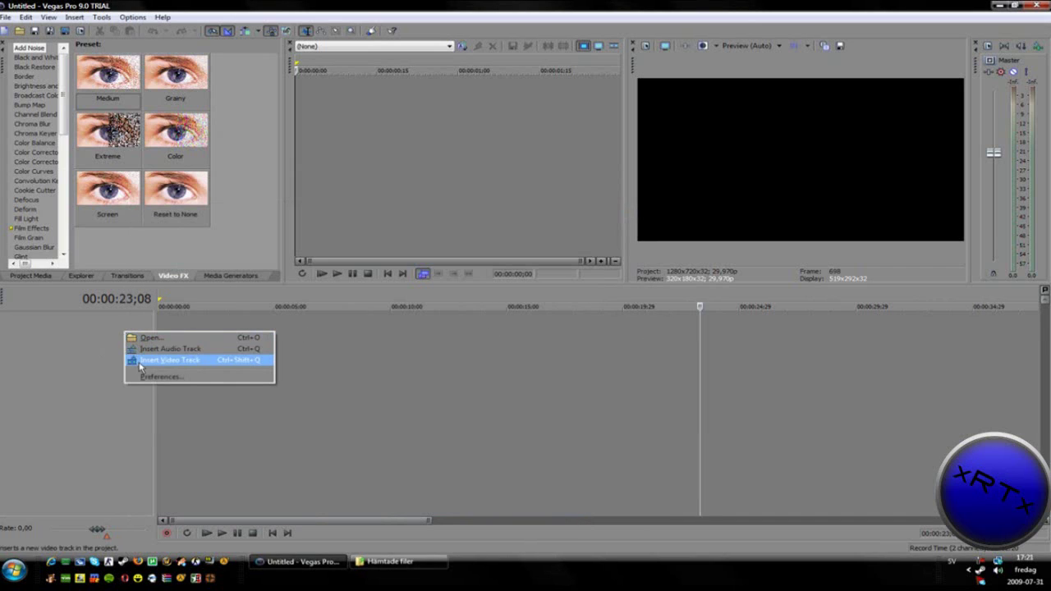
click(136, 351)
right_click(109, 356)
click(146, 384)
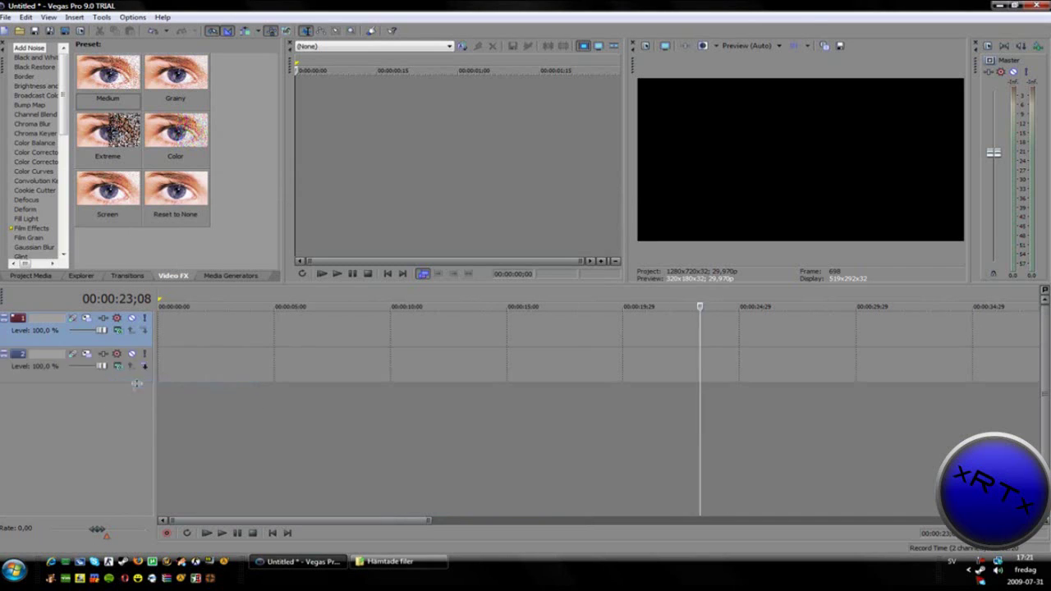
right_click(116, 405)
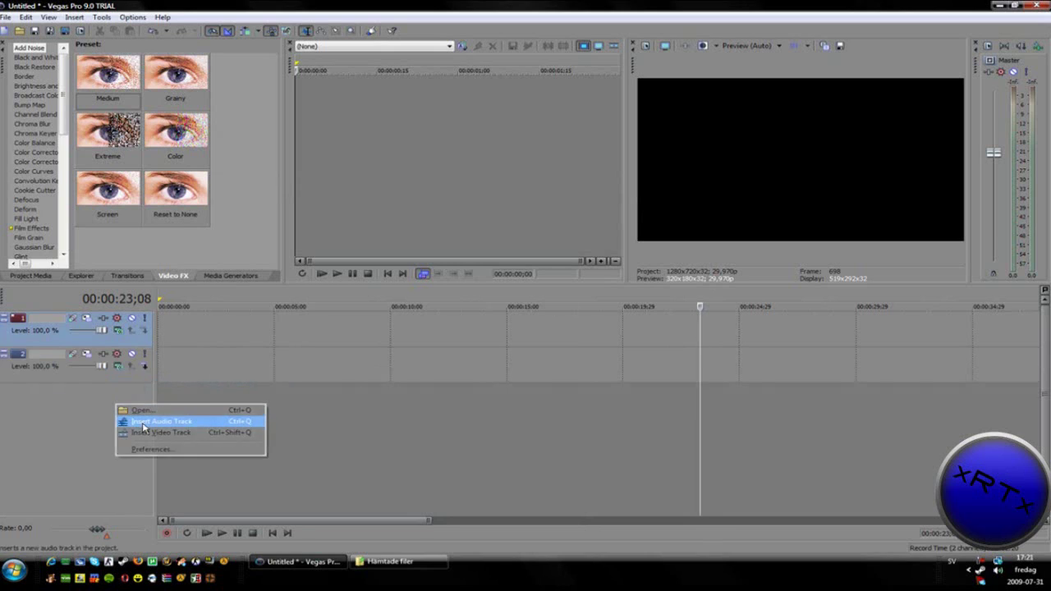
click(143, 423)
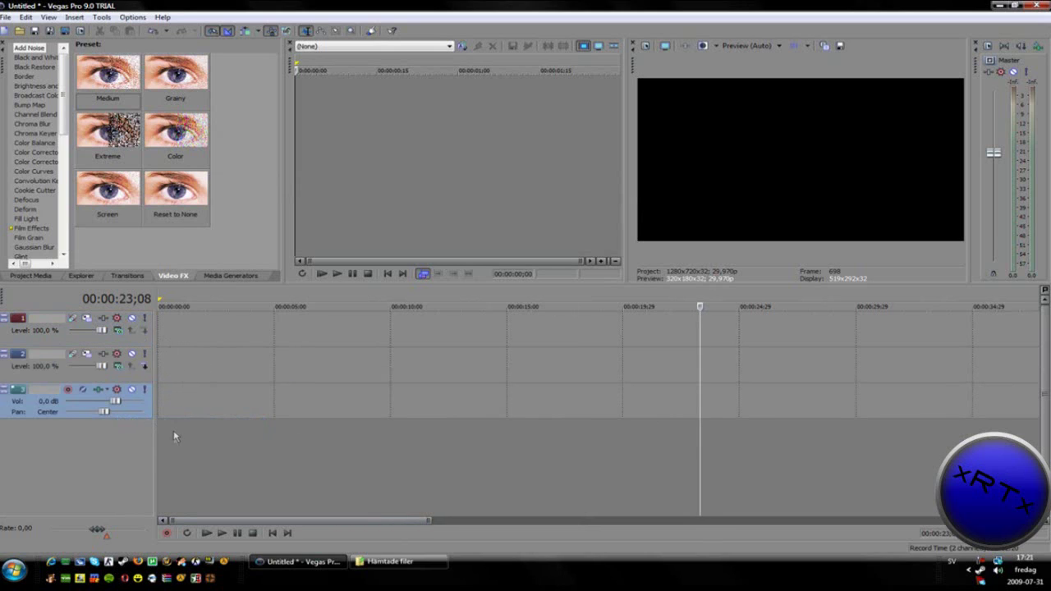
Drag Ice Explode_1 onto the video track and Glass break 01 onto the audio track
click(391, 562)
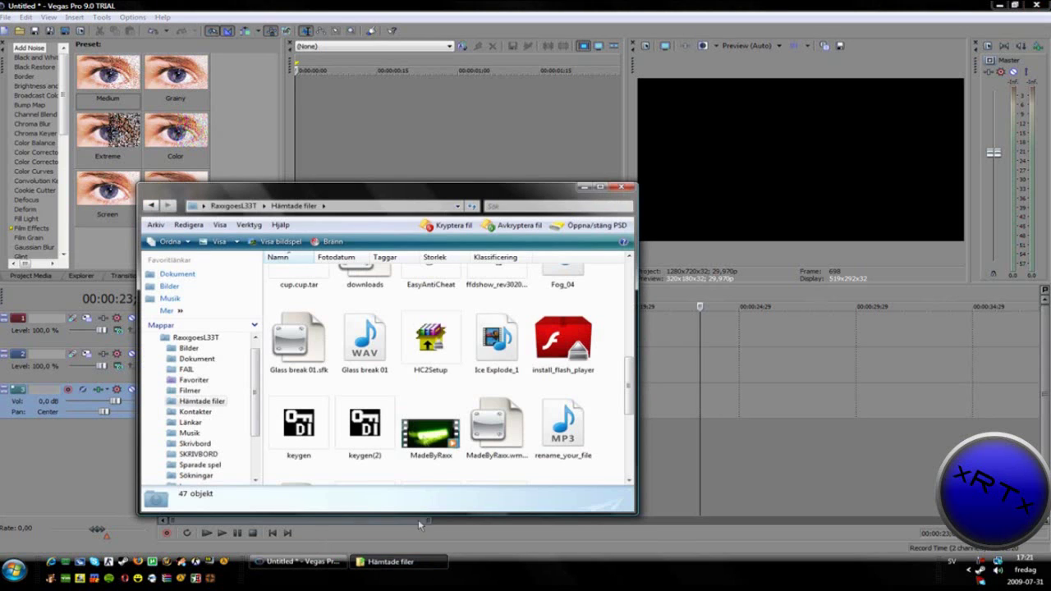
click(500, 354)
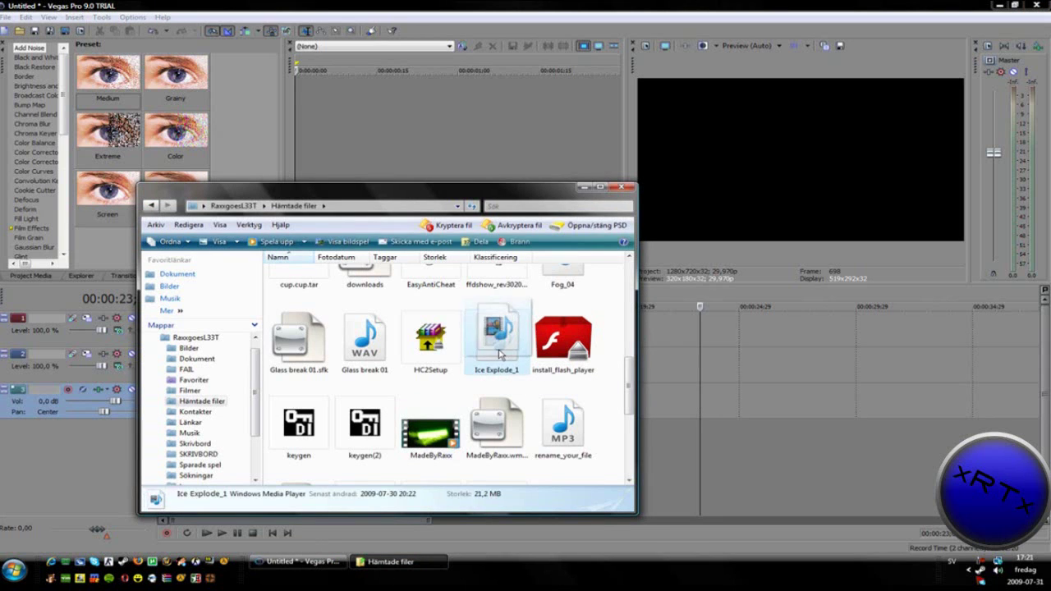
drag(500, 355, 655, 339)
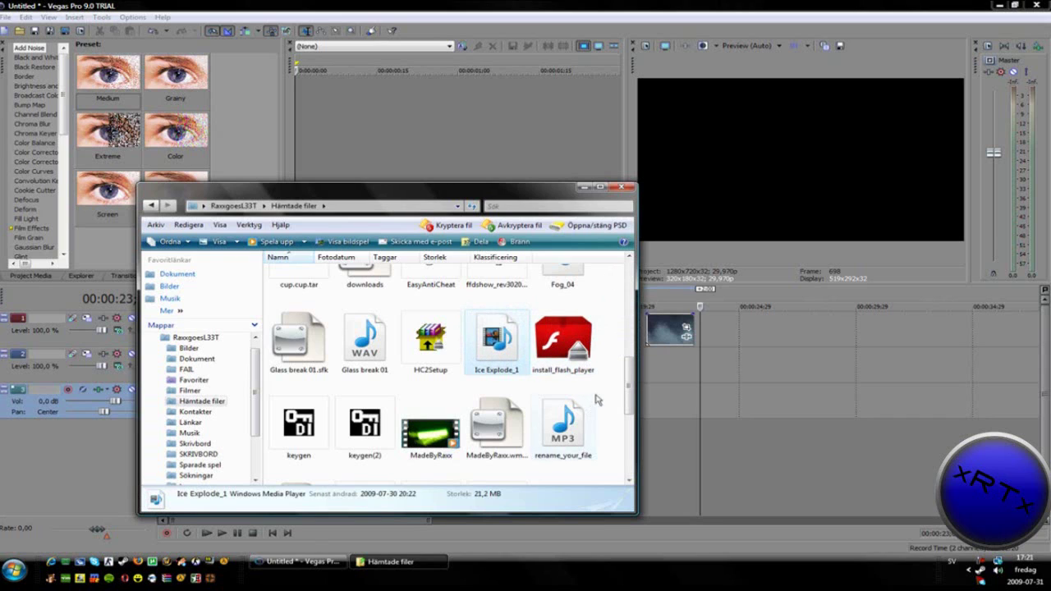
click(355, 343)
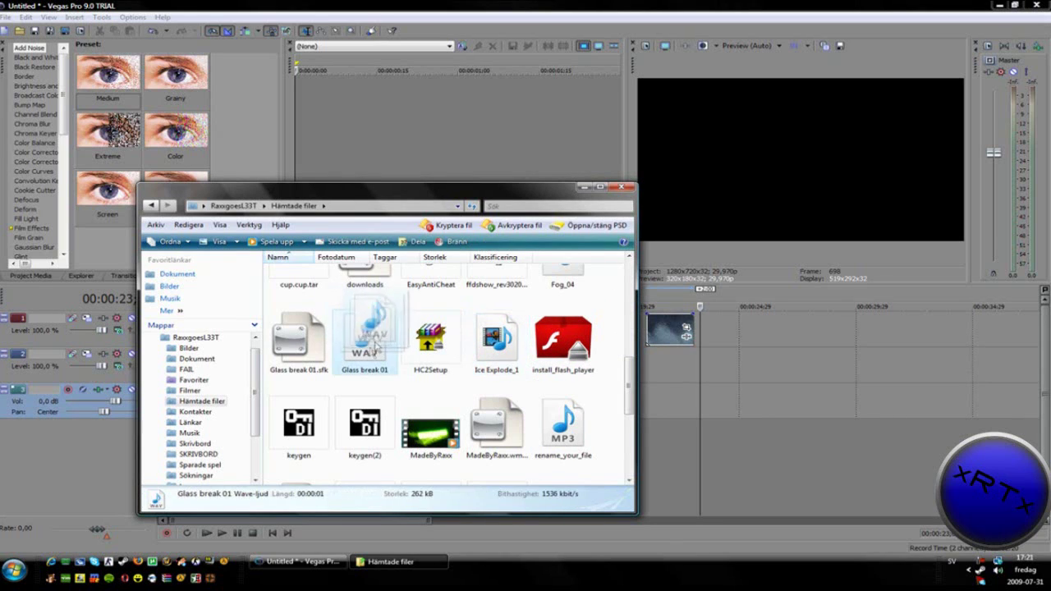
drag(365, 363, 492, 526)
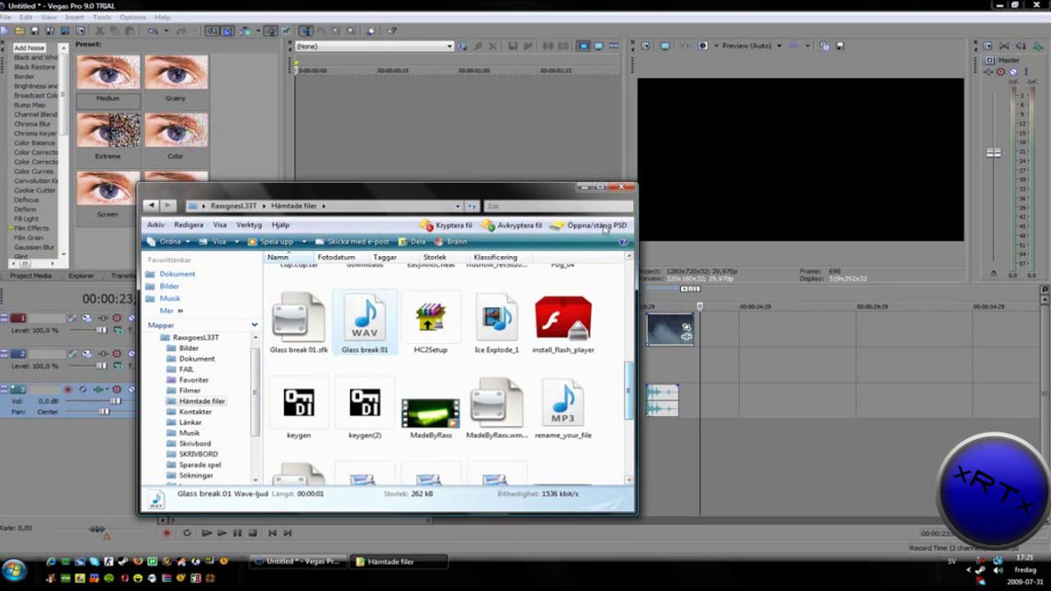
Close the Hämtade filer Explorer window from the taskbar with Stäng
click(373, 564)
right_click(371, 563)
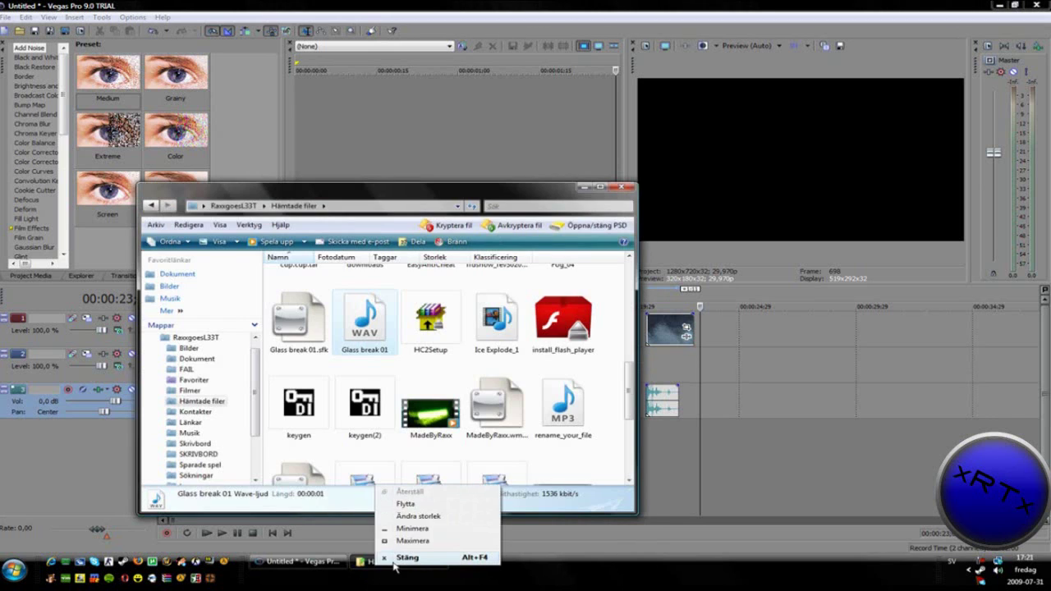
click(411, 553)
Move both clips to 0:00, put Ice Explode_1 on video track 2, and open its Event FX
drag(686, 329, 174, 335)
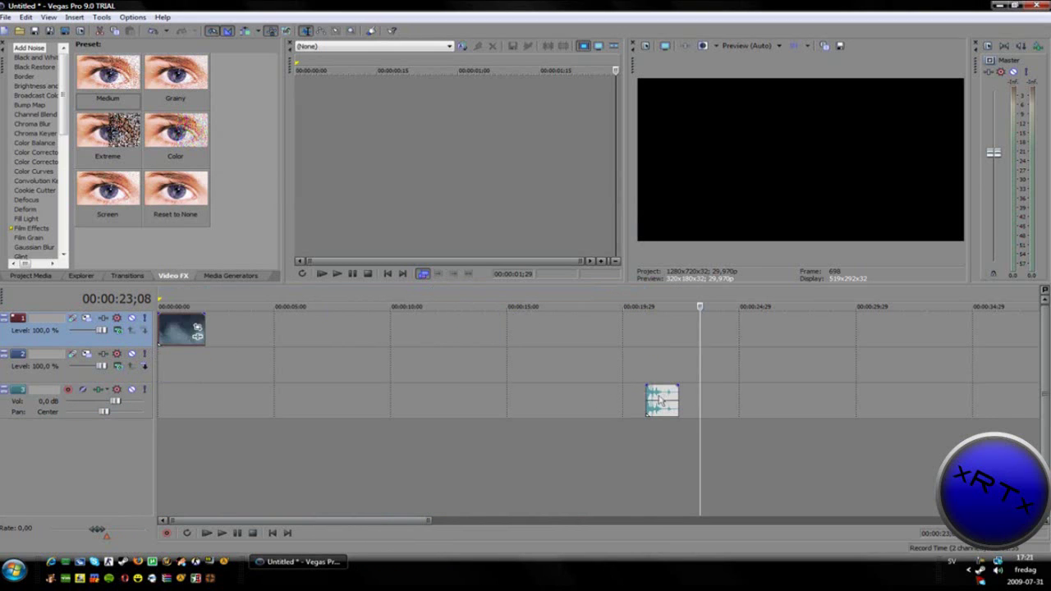
drag(661, 400, 174, 398)
click(172, 333)
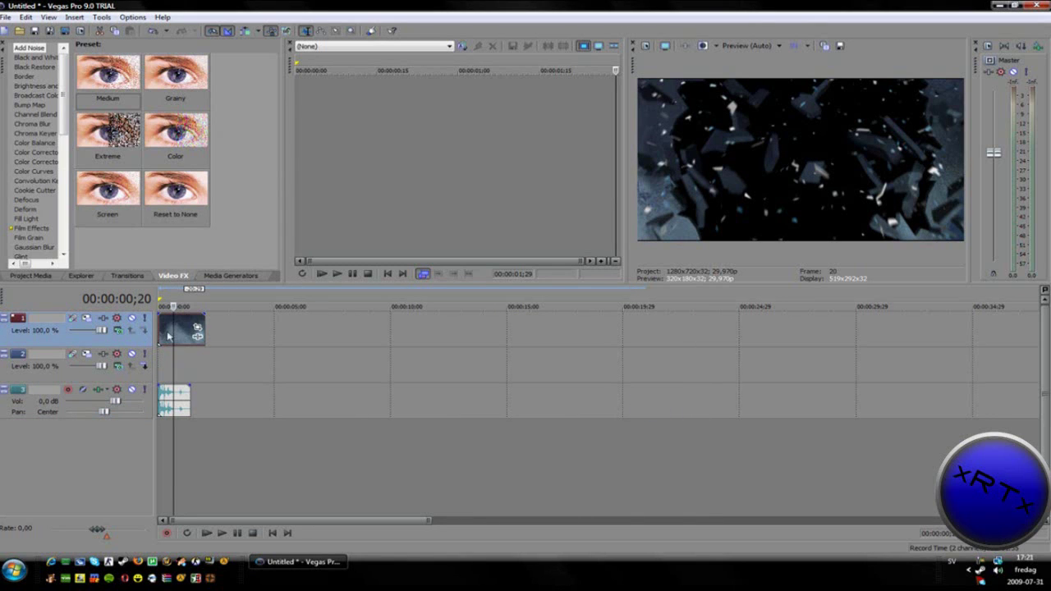
drag(169, 336, 198, 367)
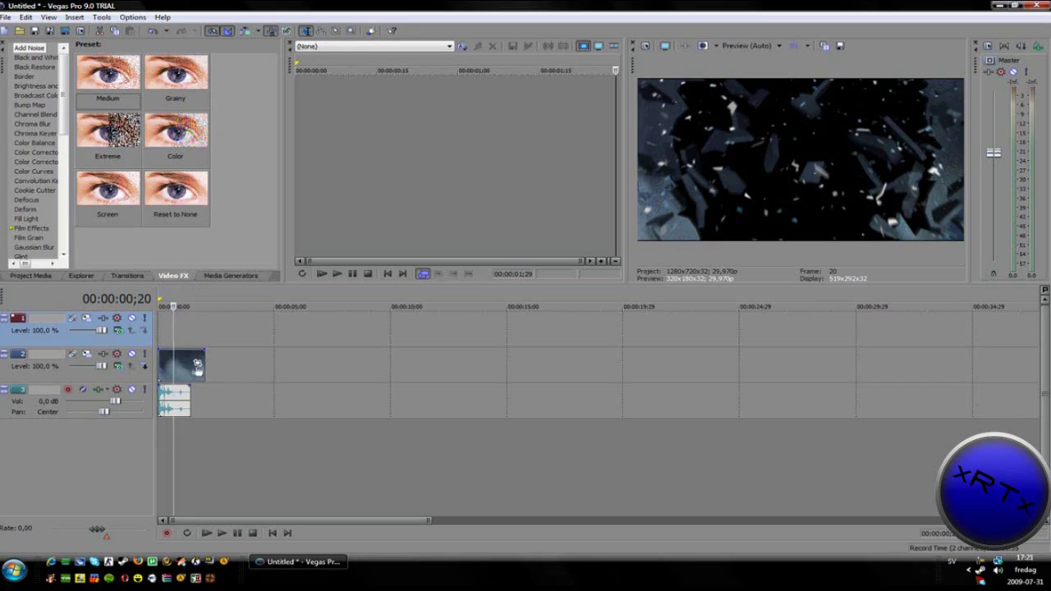
click(197, 373)
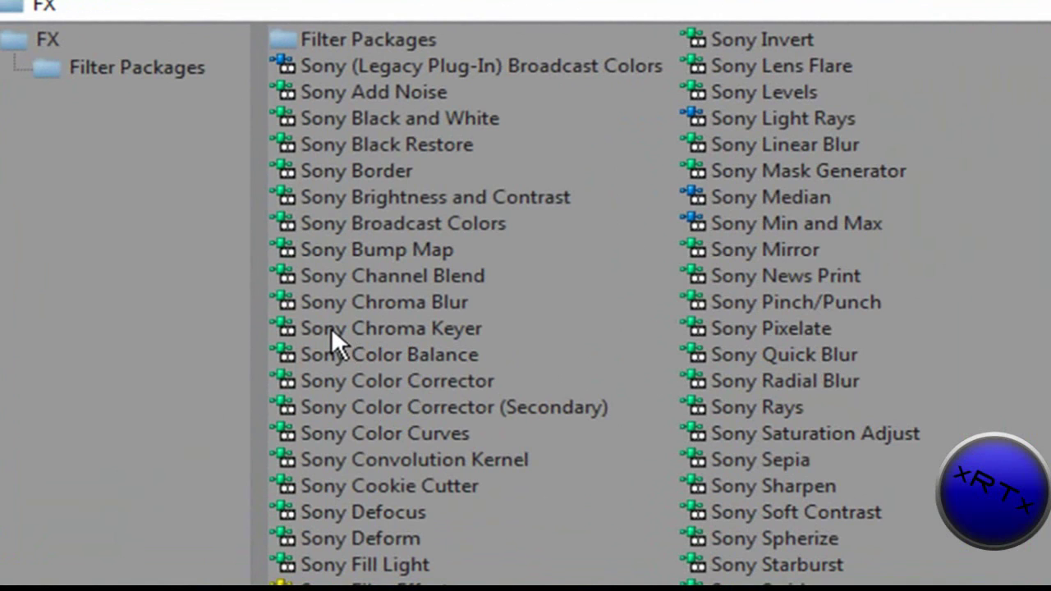
Apply Chroma Keyer keyed on black with high threshold 0.618, leaving Show mask only off
click(378, 331)
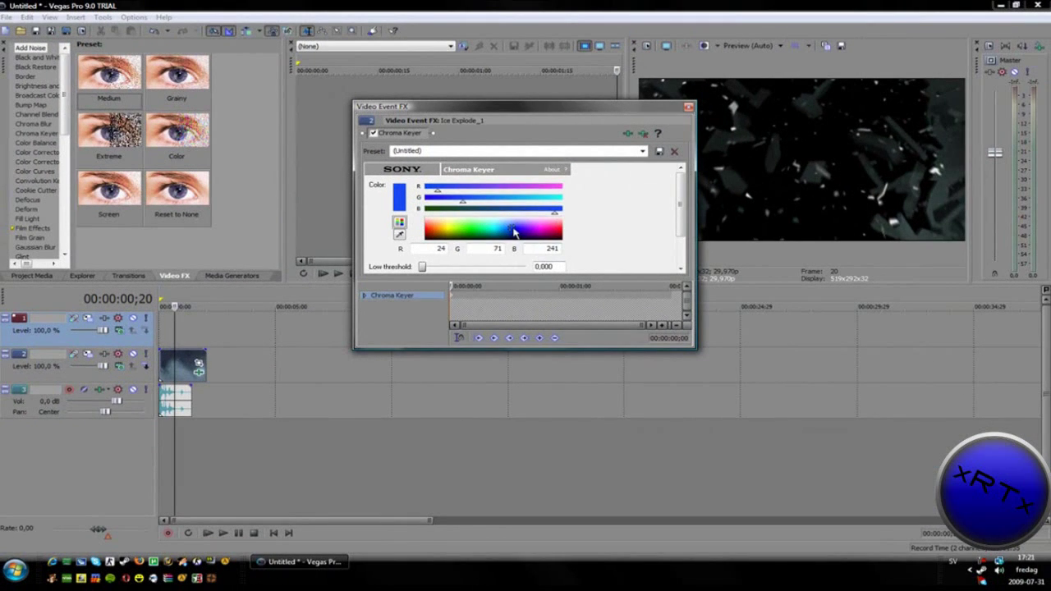
drag(514, 233, 564, 256)
scroll(679, 223, down, 2)
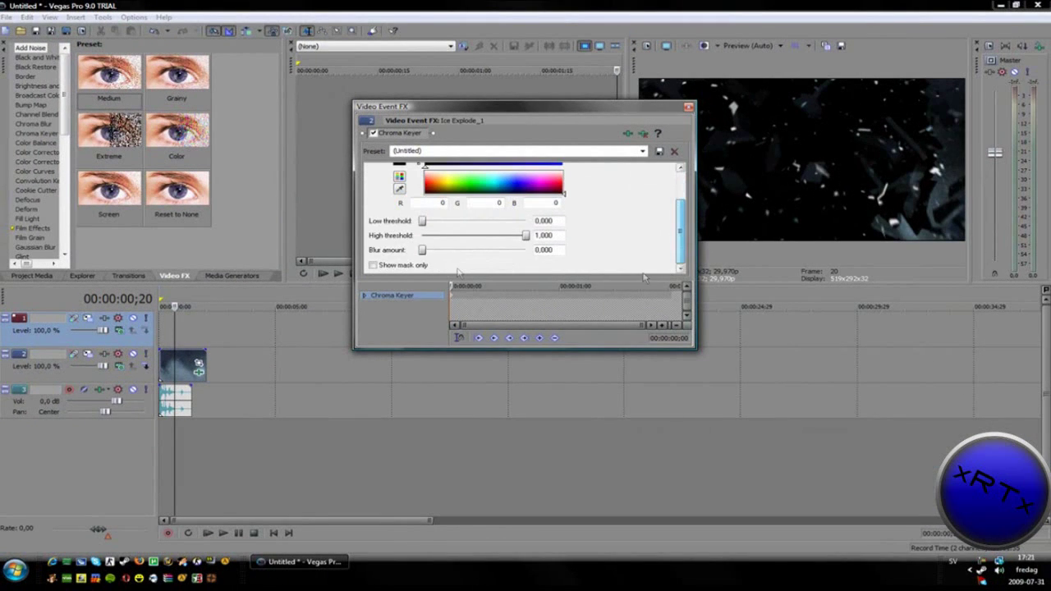
click(374, 265)
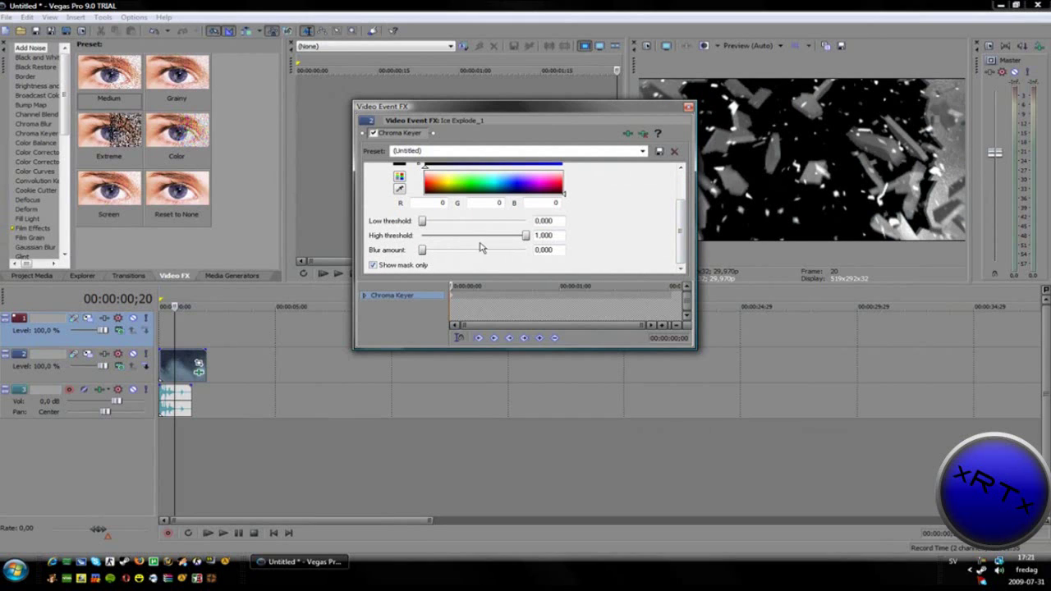
mouse_move(424, 224)
mouse_down()
mouse_move(575, 228)
mouse_move(408, 236)
mouse_up()
drag(524, 236, 493, 237)
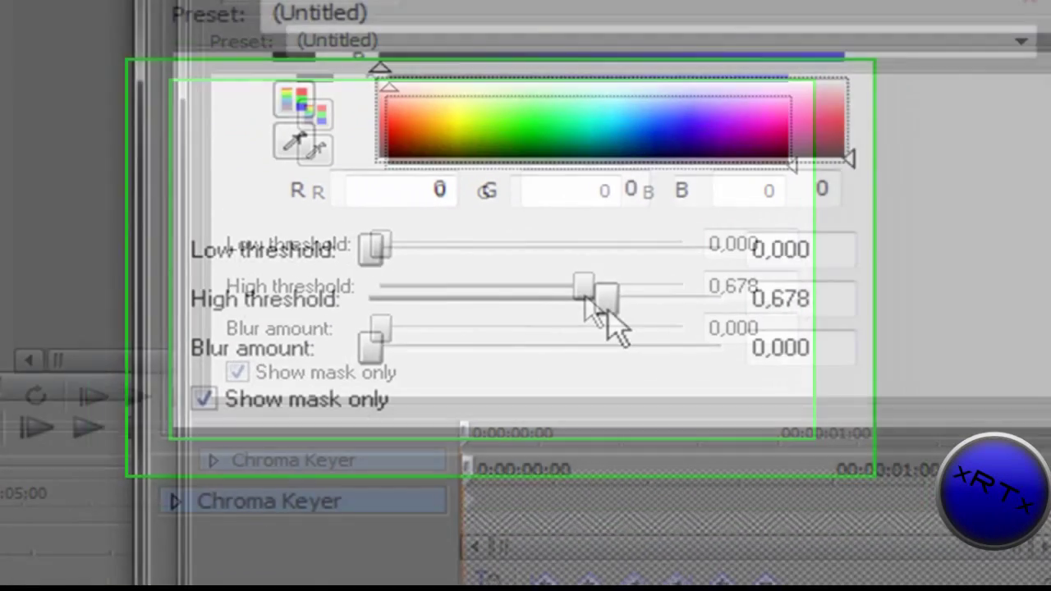
drag(607, 304, 585, 309)
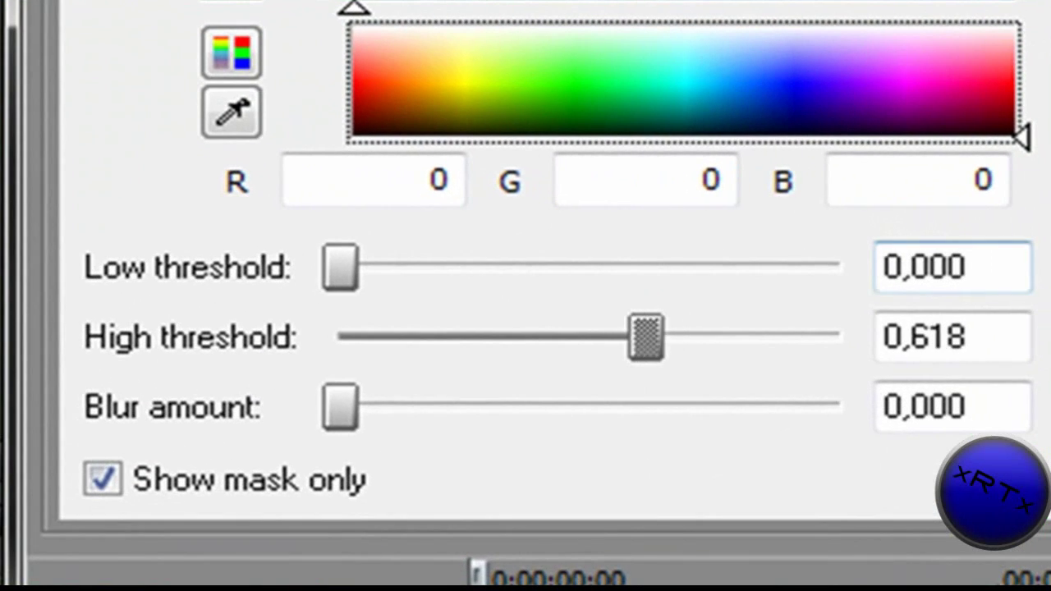
click(102, 481)
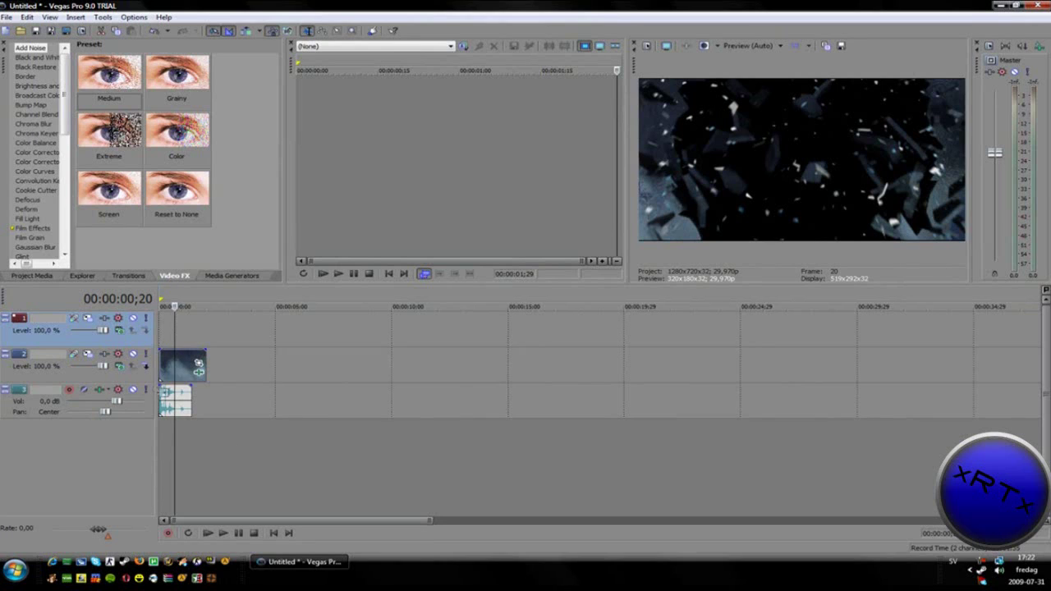
Insert a text event on track 1 at 00:00:00;09 reading xXRaxxTutorialsXx
right_click(165, 335)
click(165, 335)
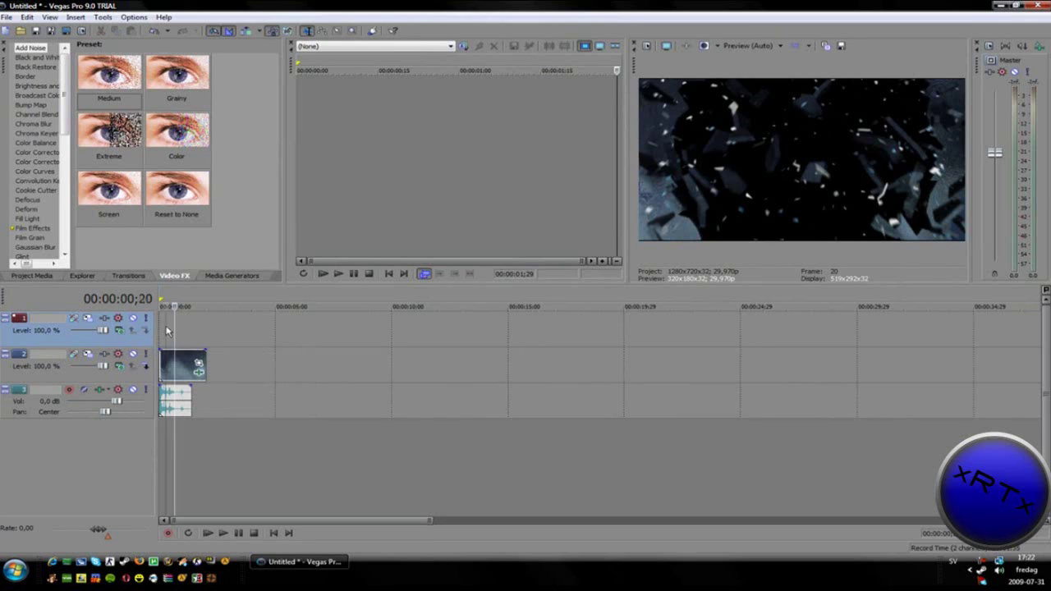
click(165, 333)
right_click(181, 325)
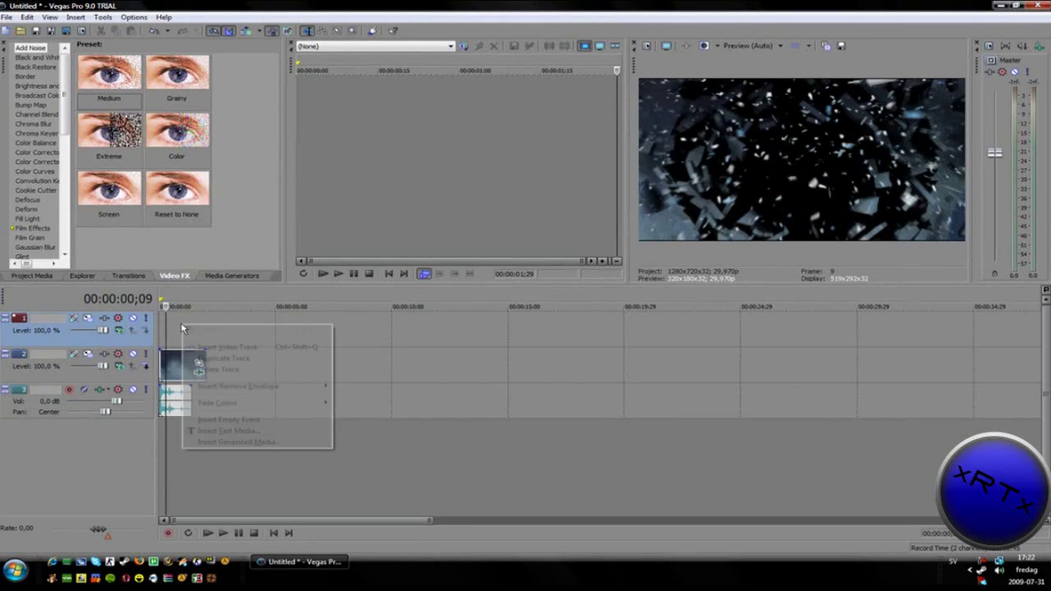
click(227, 433)
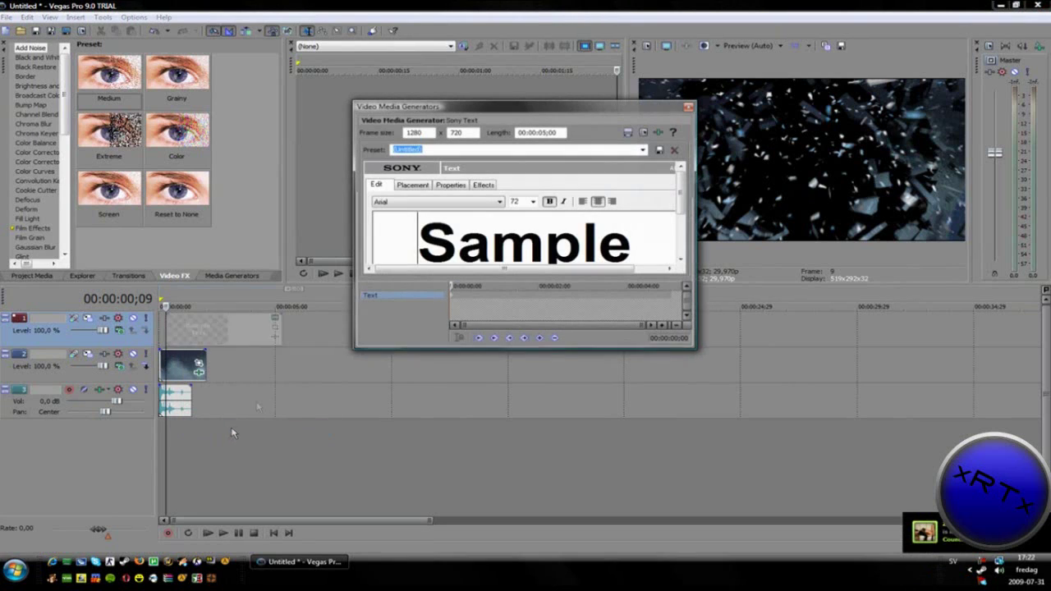
scroll(667, 224, down, 2)
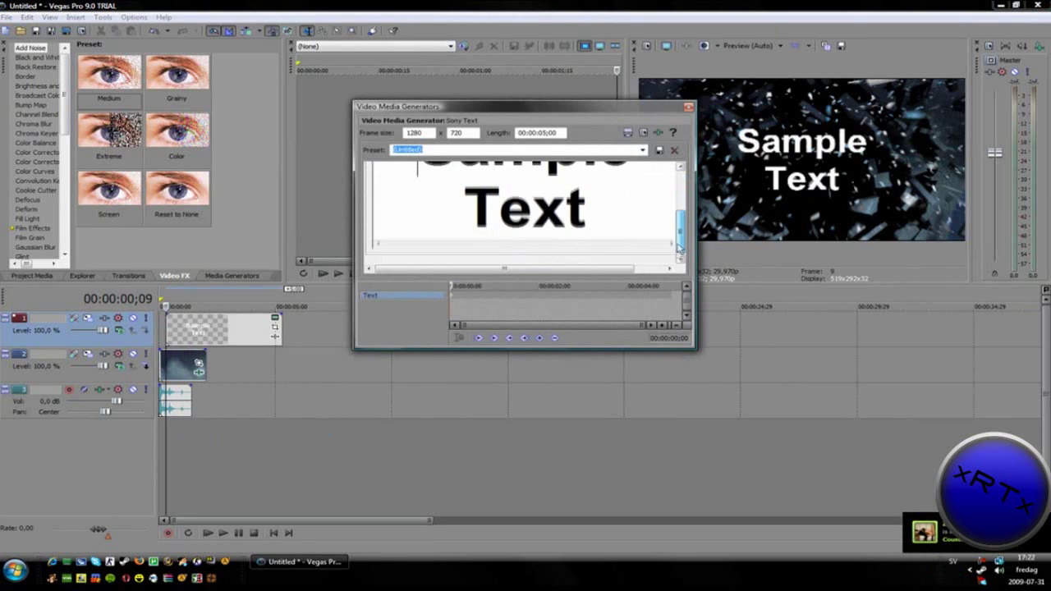
key(ctrl+a)
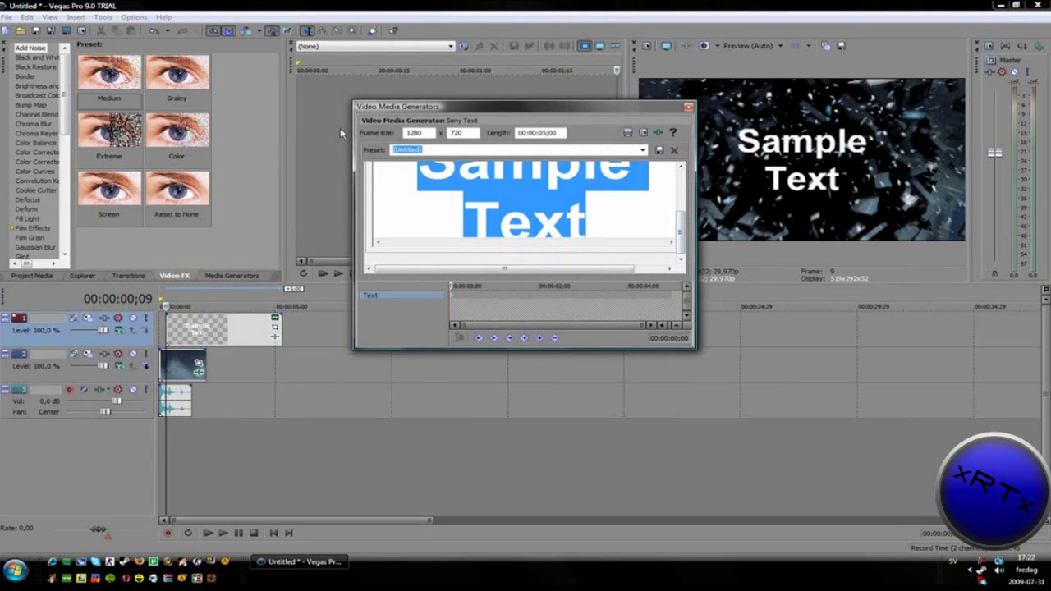
text(xX)
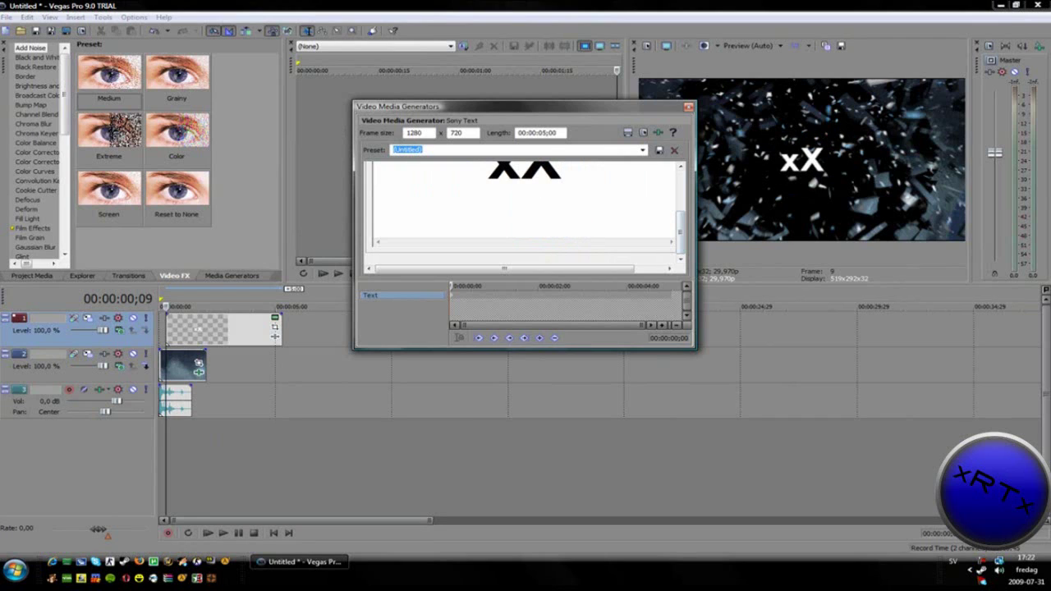
text(RaxxTu)
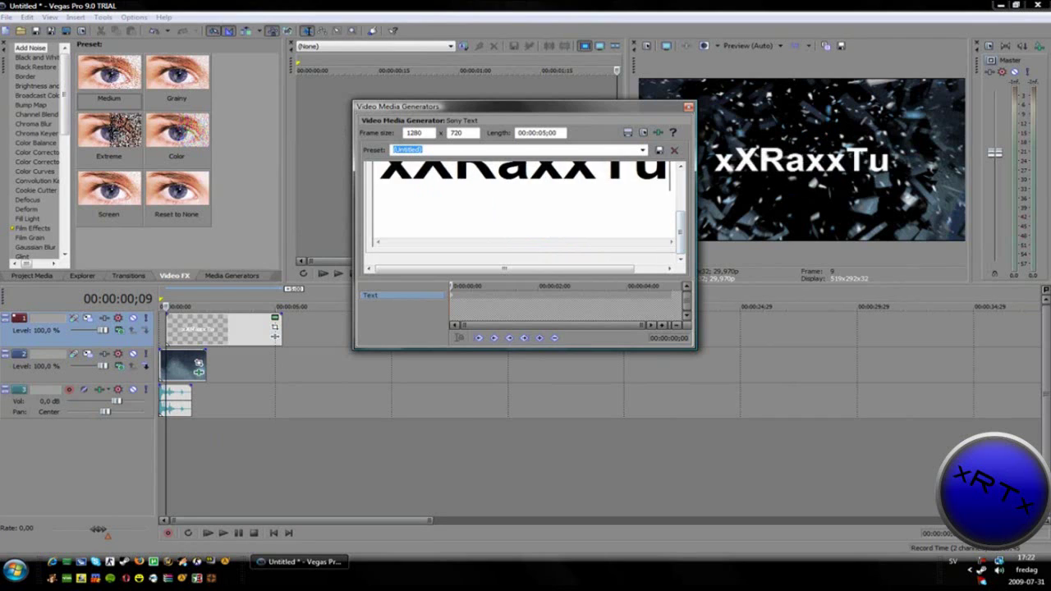
text(torialsX)
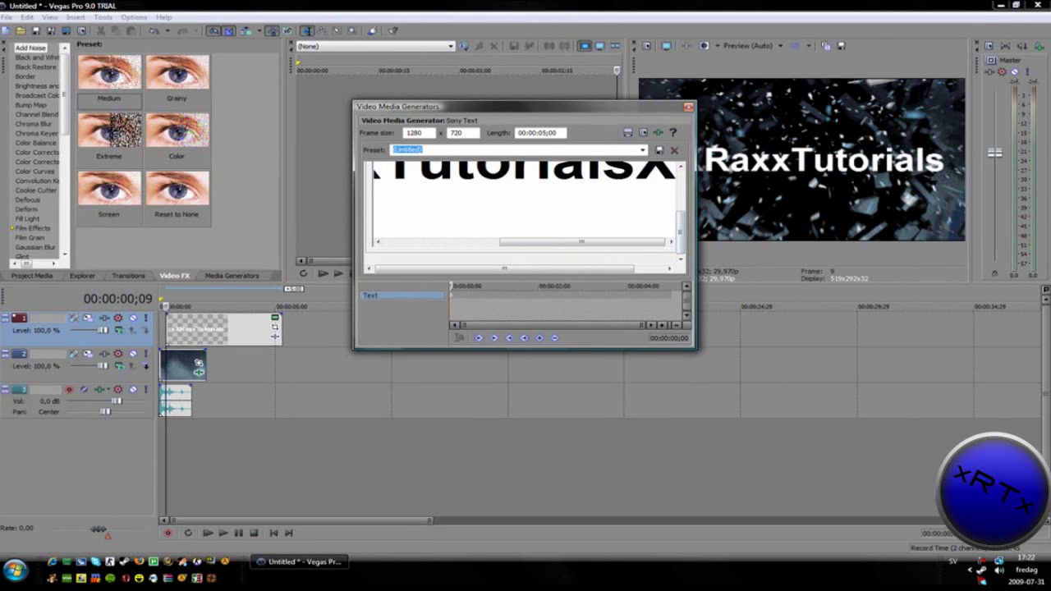
text(x)
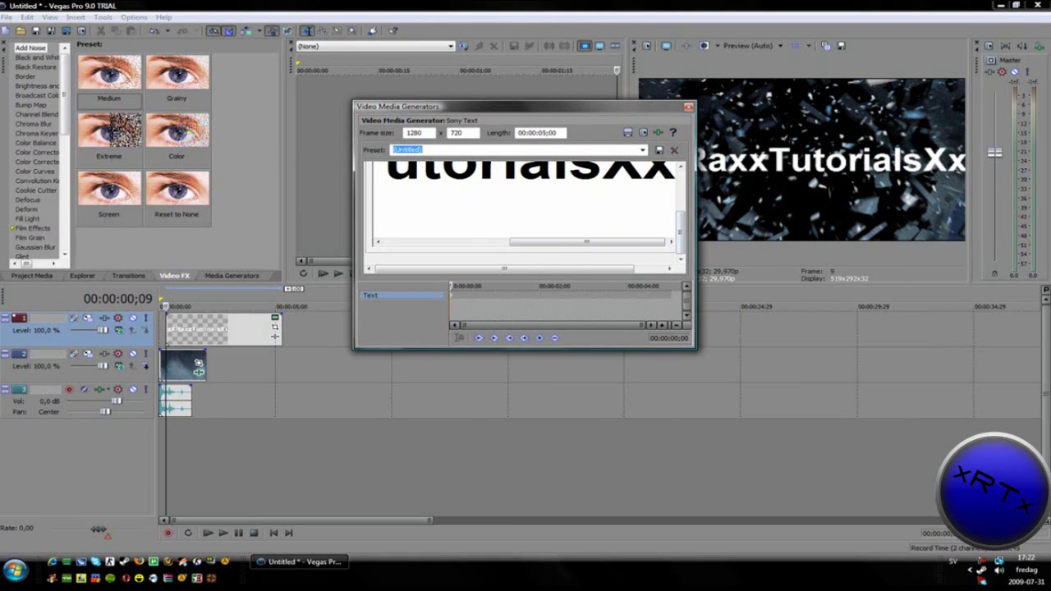
Set the title to Gotthard at size 28 and trim the text event to about two seconds
drag(680, 222, 680, 174)
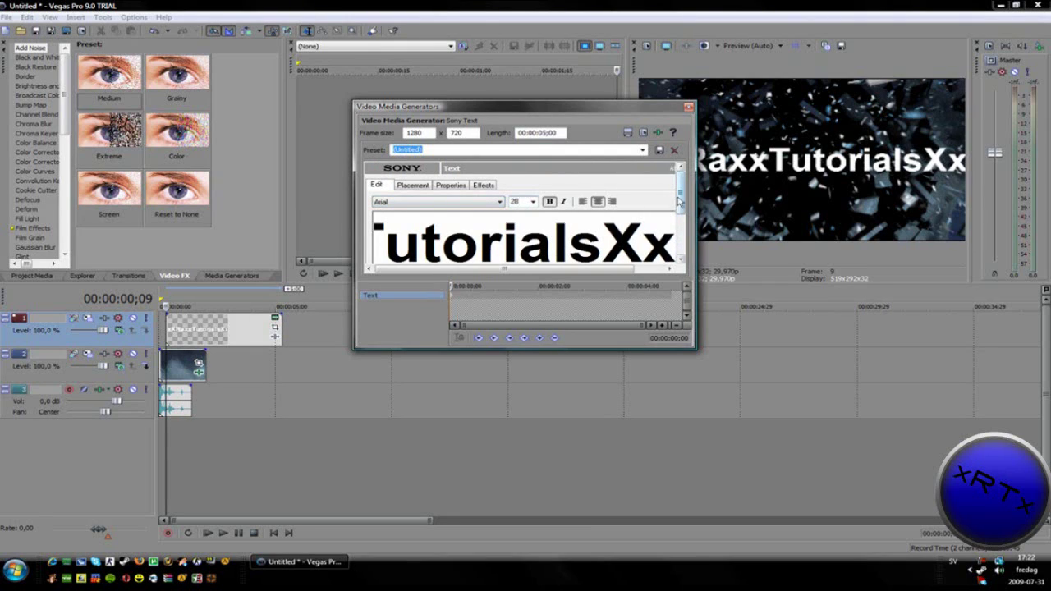
scroll(592, 242, down, 1)
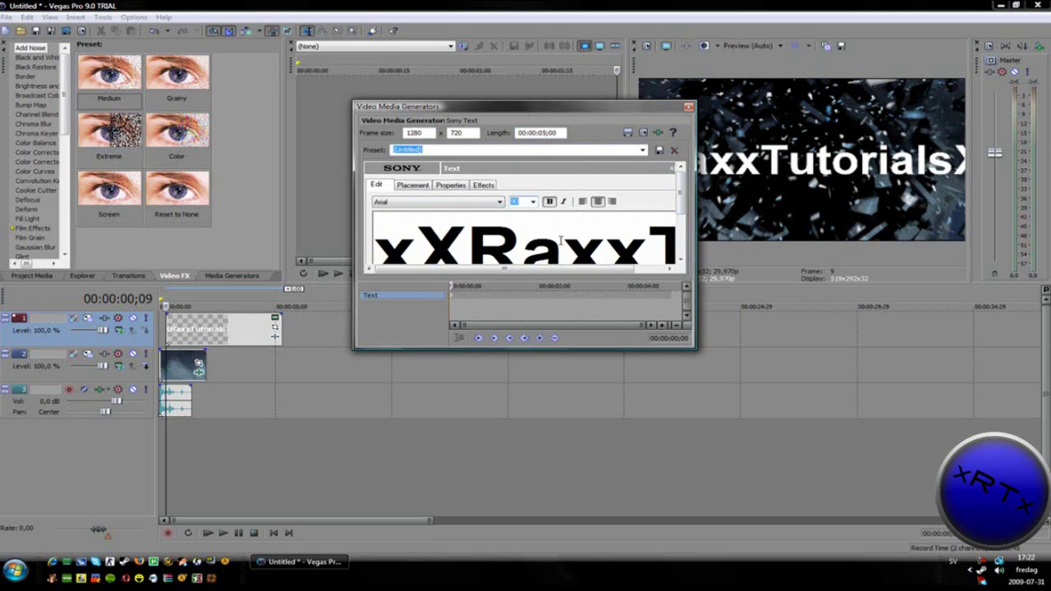
drag(386, 252, 676, 246)
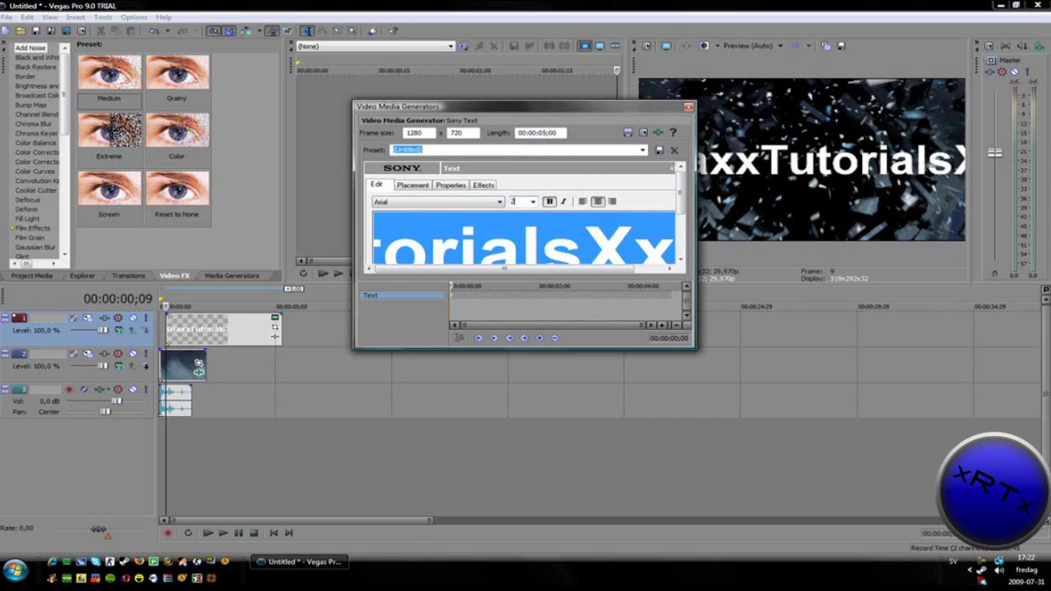
click(450, 200)
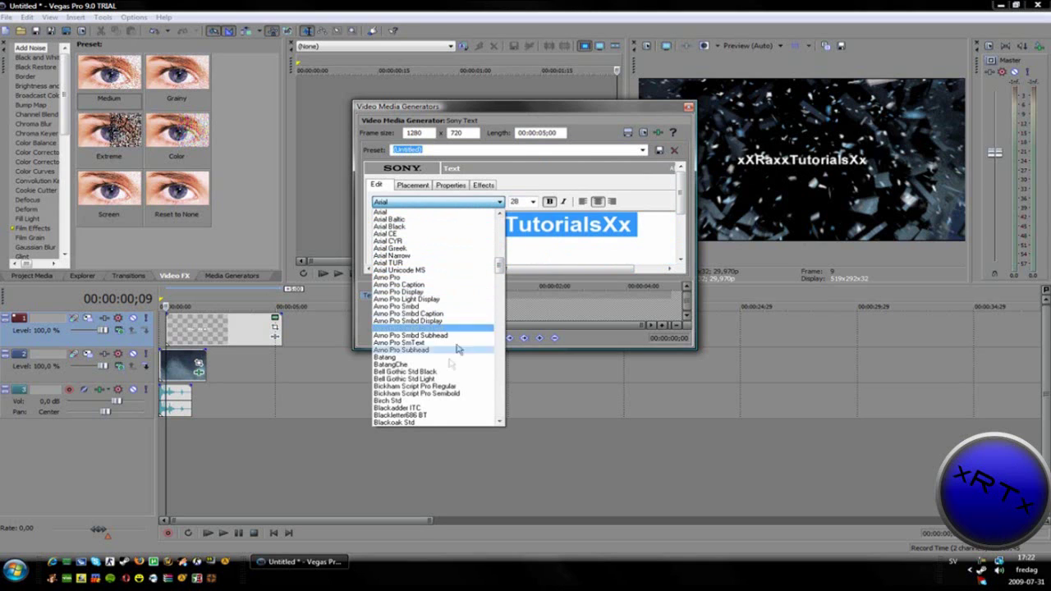
scroll(448, 349, down, 7)
scroll(441, 349, down, 20)
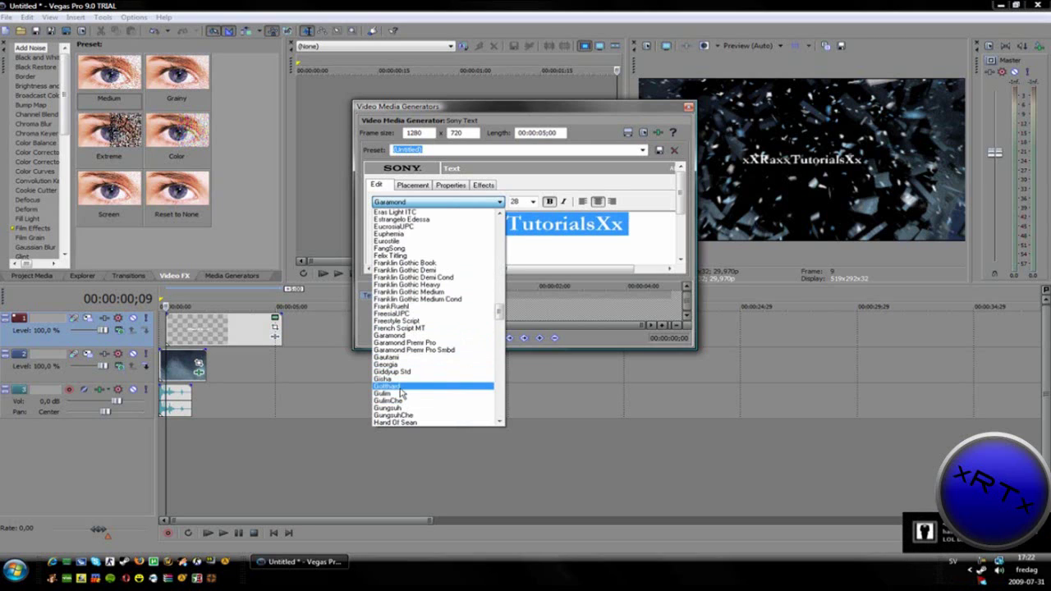
click(395, 386)
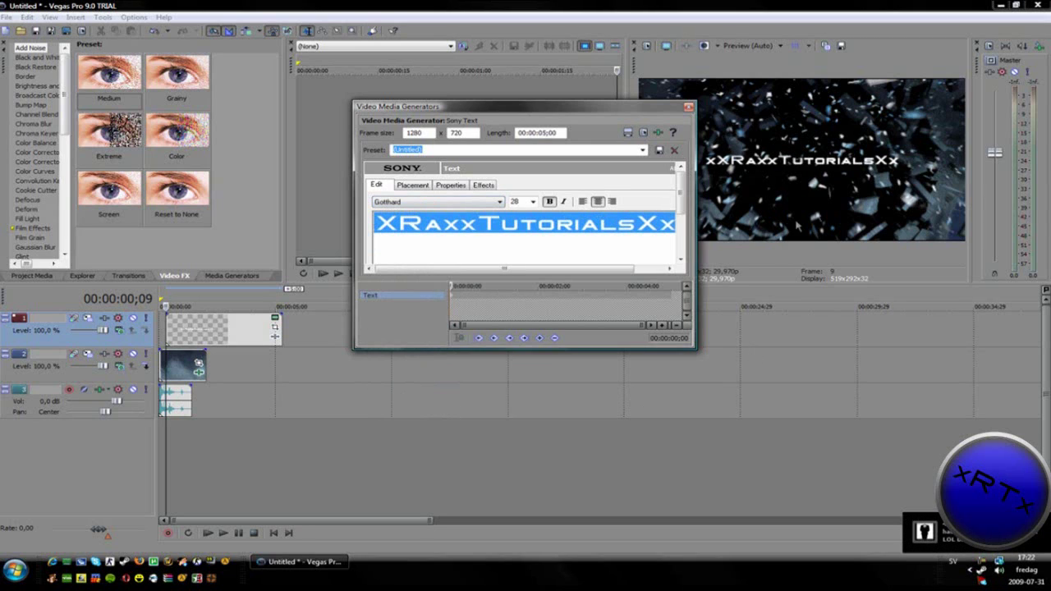
click(688, 110)
drag(281, 329, 207, 335)
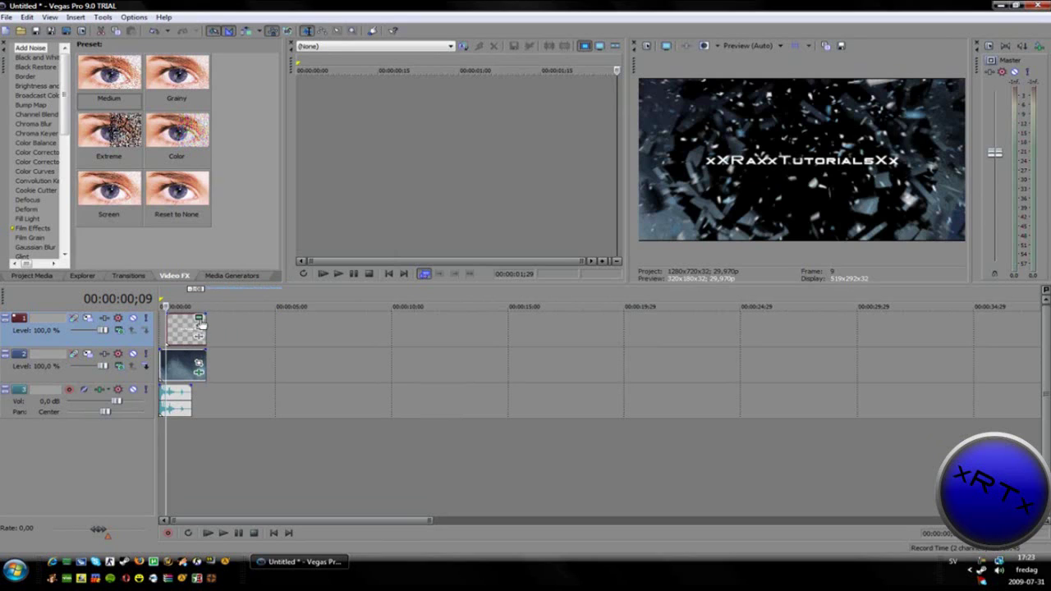
Give the title text a yellow outline with feather 1.000 and width 0.872
click(199, 318)
click(487, 185)
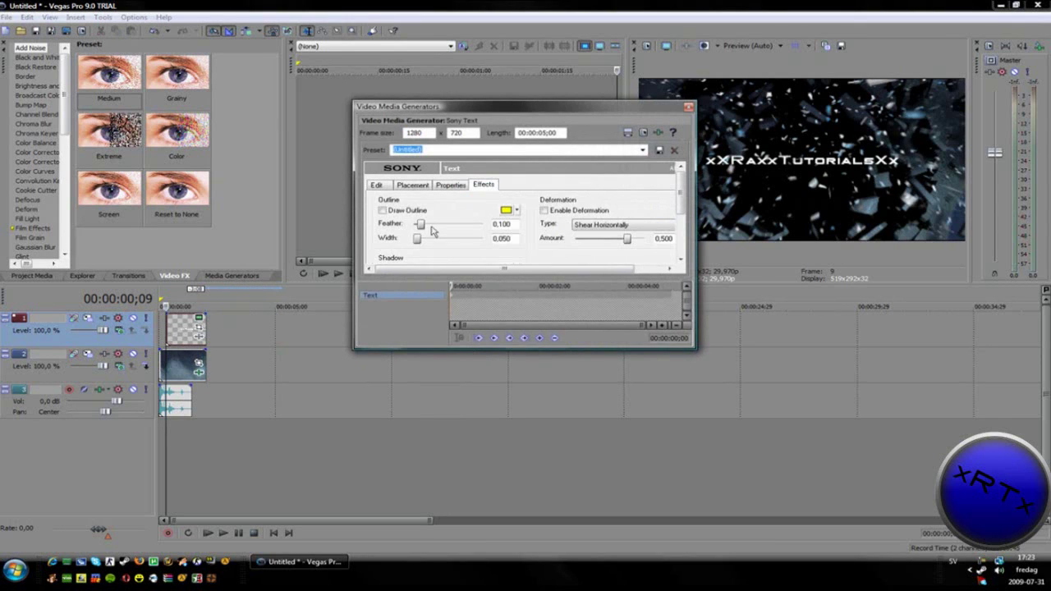
drag(431, 230, 461, 241)
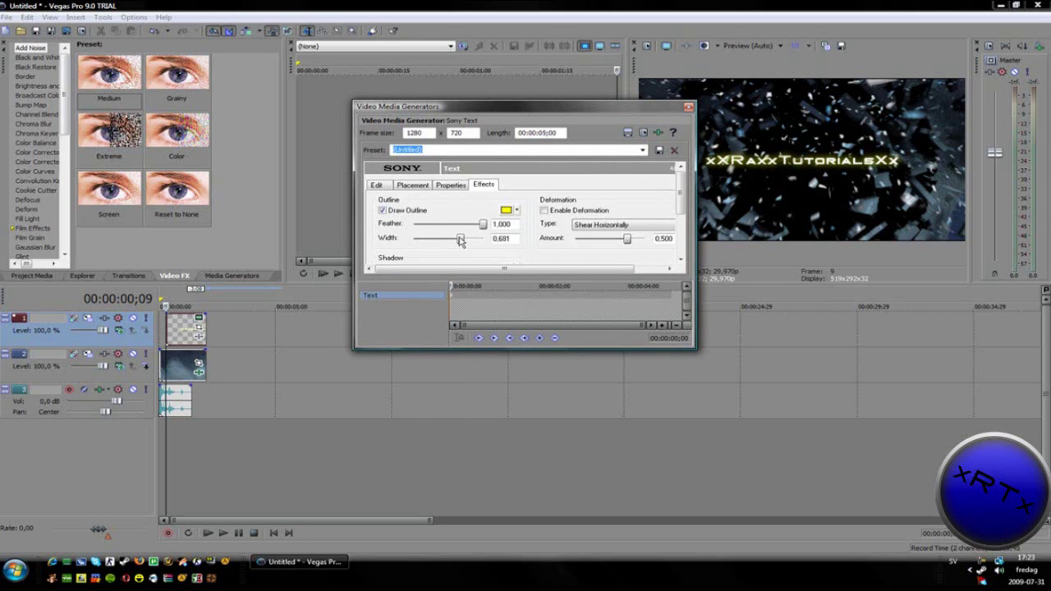
drag(680, 208, 680, 243)
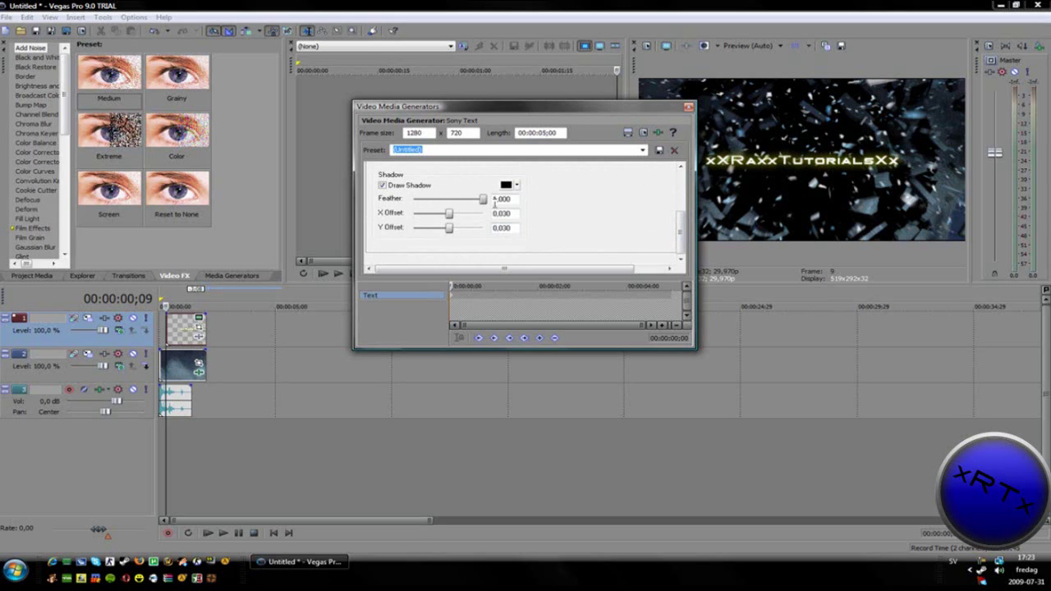
drag(680, 222, 688, 128)
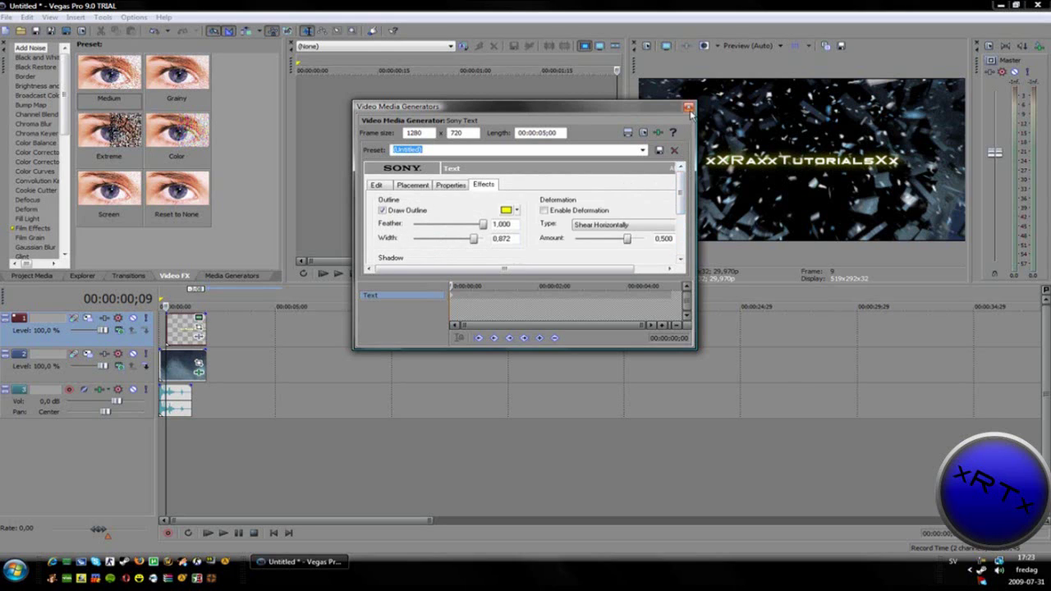
click(689, 107)
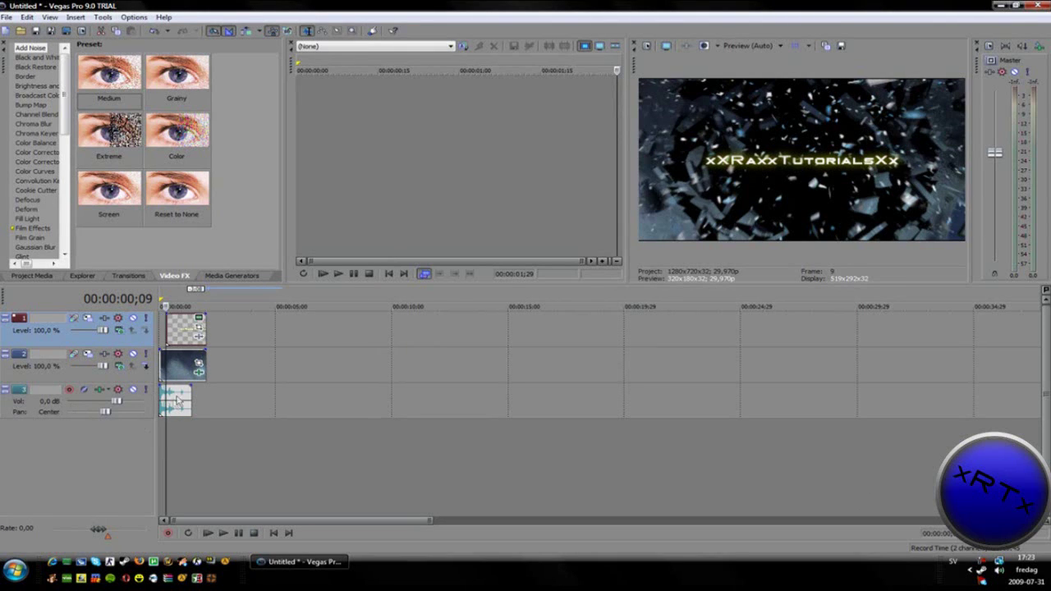
Play the intro from the start and stop at 00:00:04;21
click(206, 534)
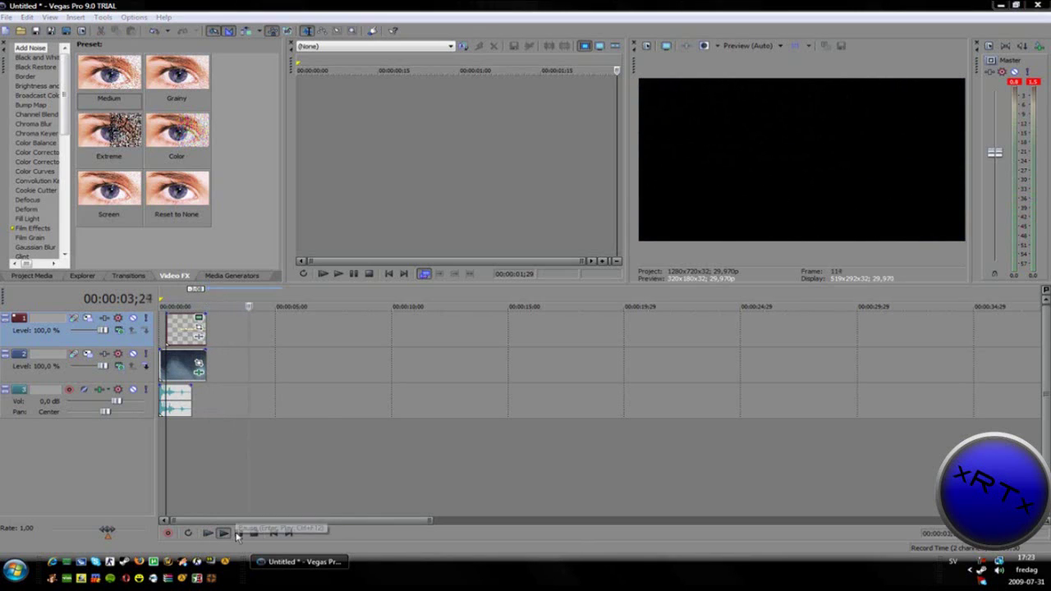
click(238, 536)
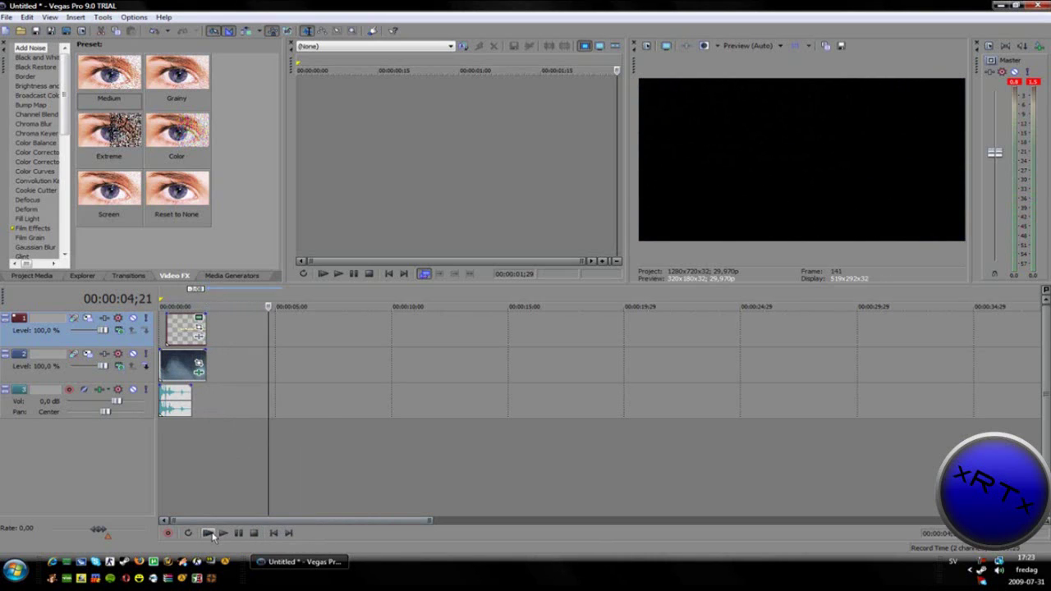